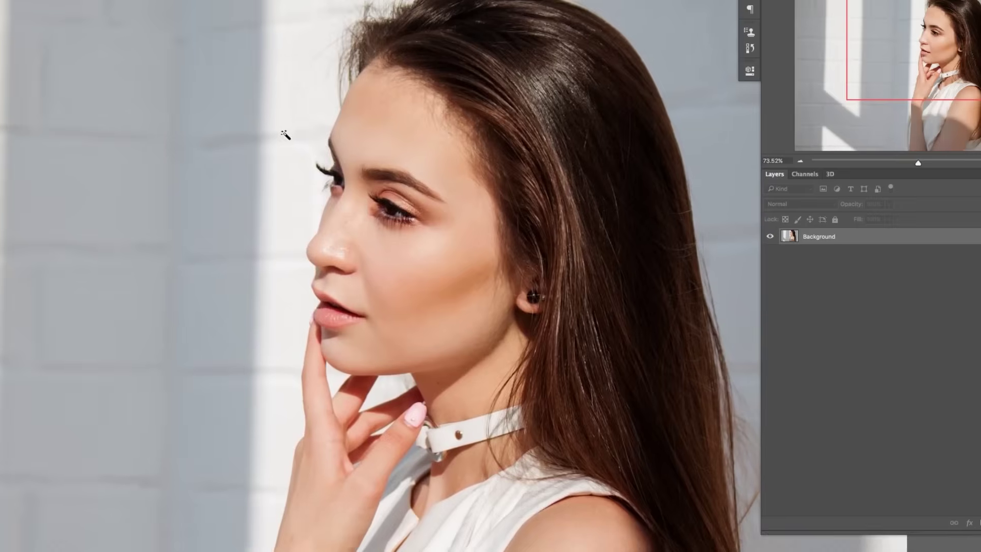
- Select the sunlit wall area in front of the woman's face with the Magic Wand
click(280, 131)
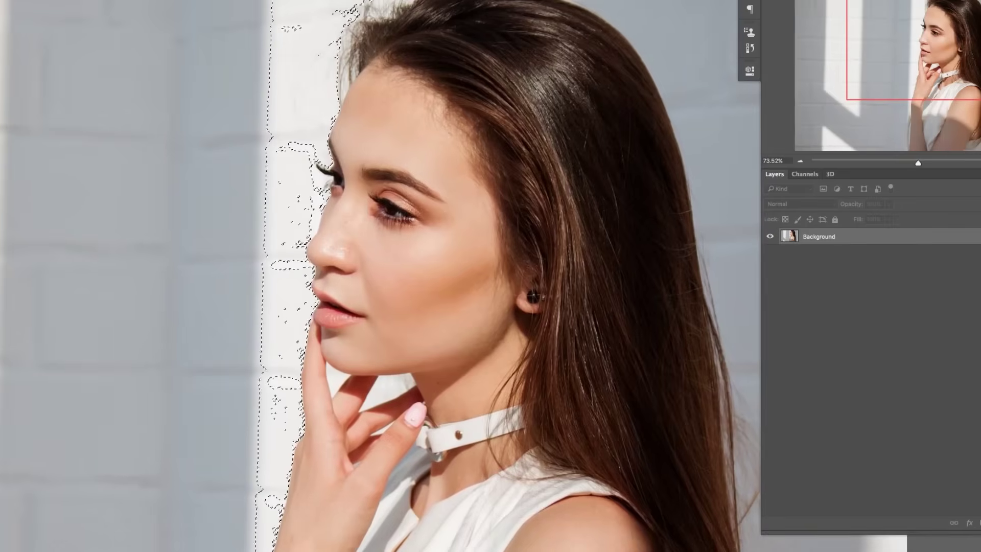
drag(273, 382, 301, 117)
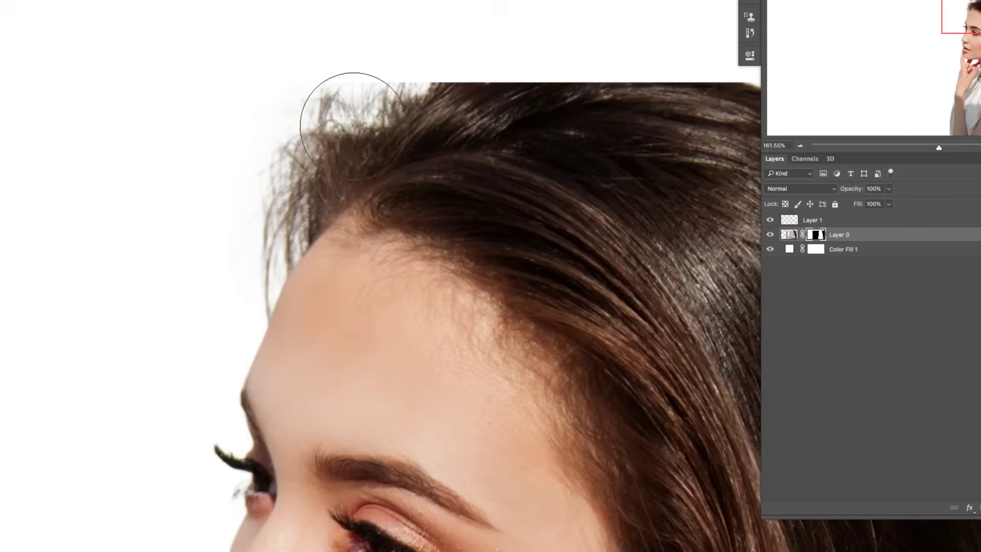
scroll(353, 126, down, 10)
drag(479, 263, 554, 264)
scroll(555, 264, down, 1)
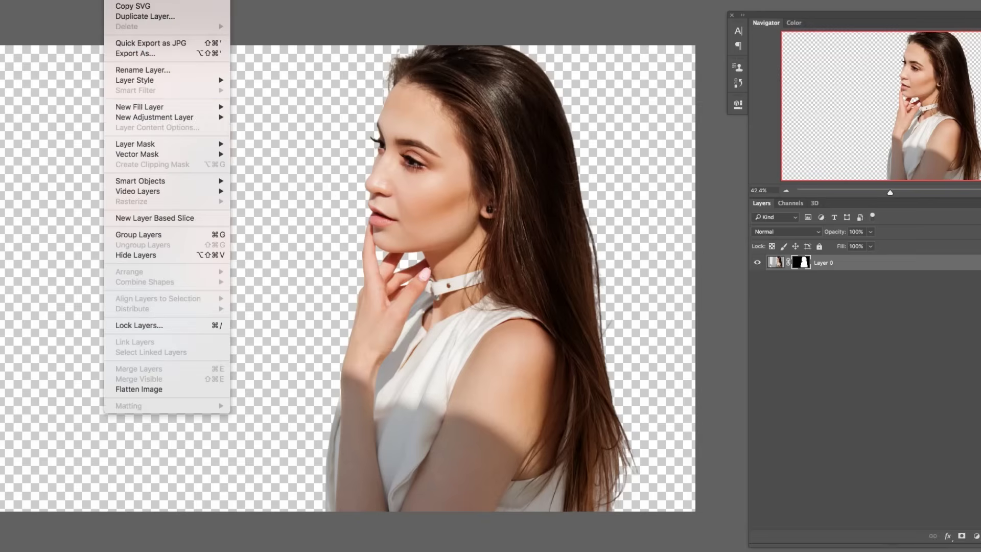
- Add a white (ffffff) Solid Color fill layer and place it beneath the masked woman layer
mouse_move(143, 103)
click(268, 103)
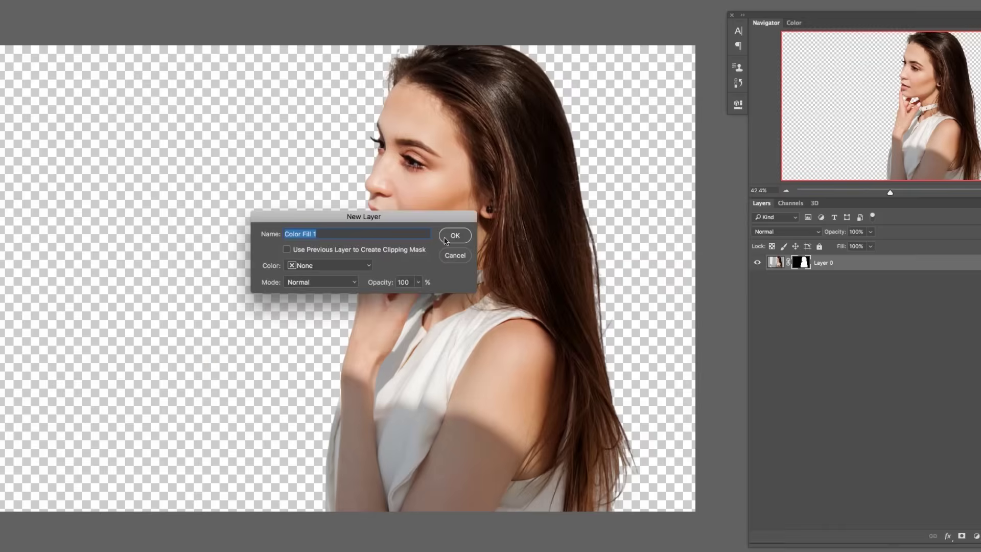
key(Return)
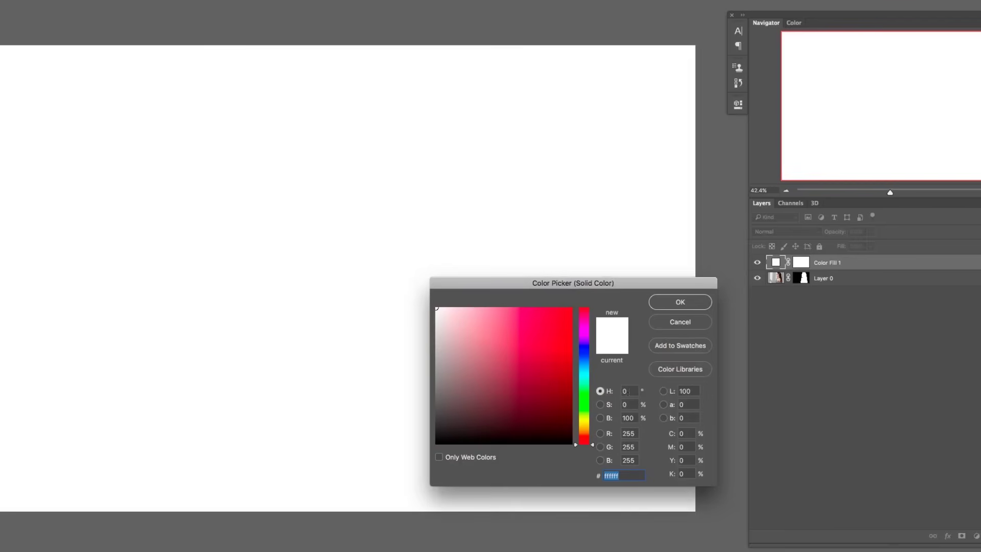
click(689, 304)
drag(862, 263, 866, 291)
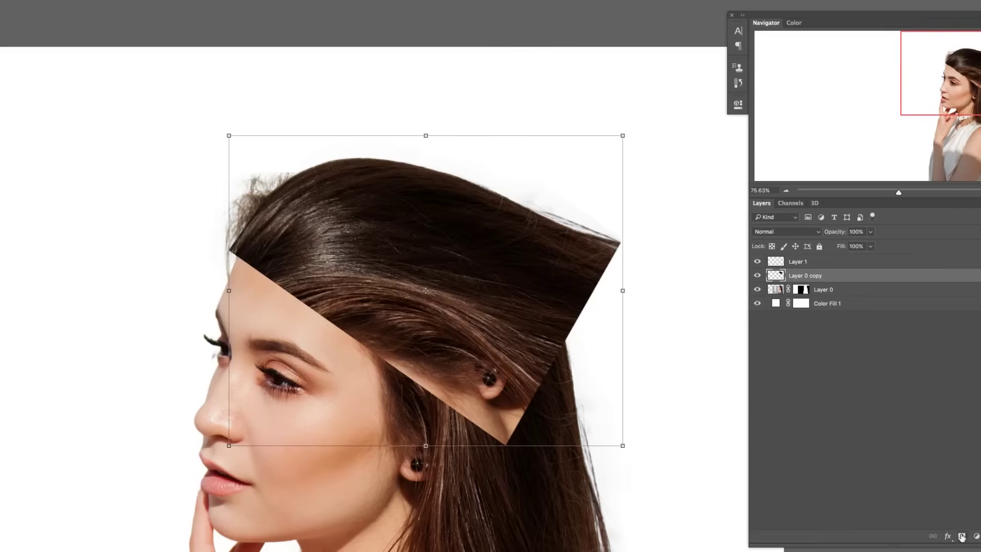
- Add a layer mask to the warped hair piece on the Layer 0 copy layer
alt+click(961, 536)
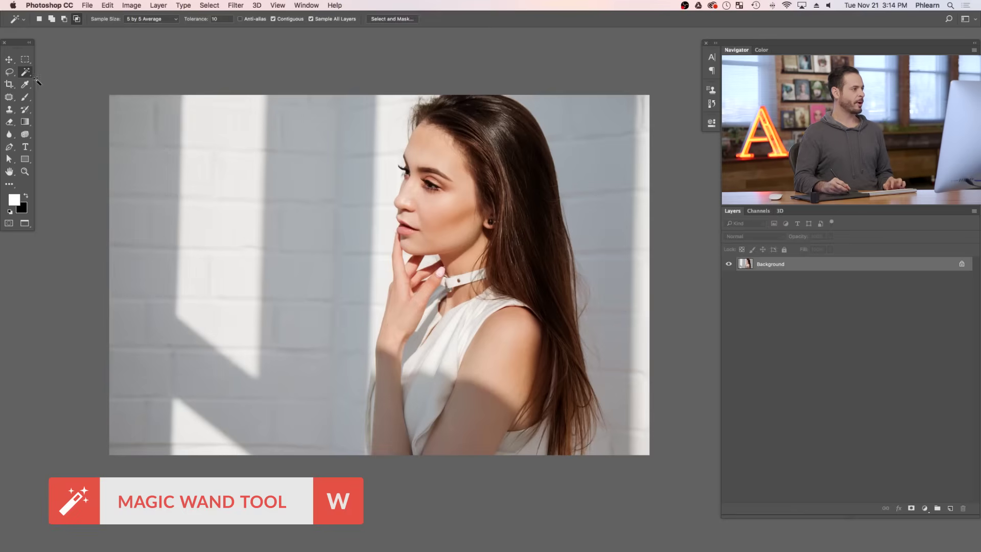
- Select the bright wall strip in front of the woman's face using the Magic Wand at tolerance 10
super+click(384, 225)
super+click(384, 226)
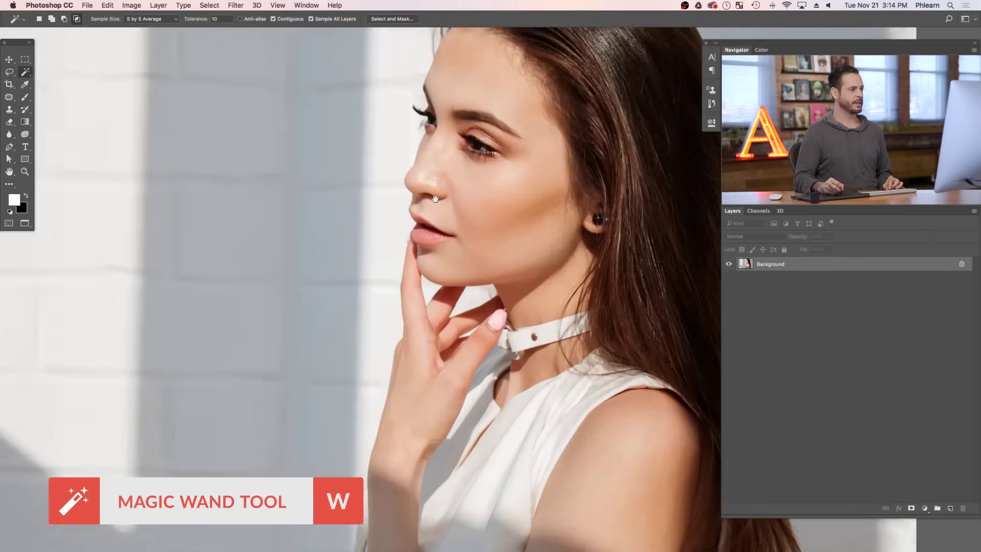
drag(383, 225, 334, 308)
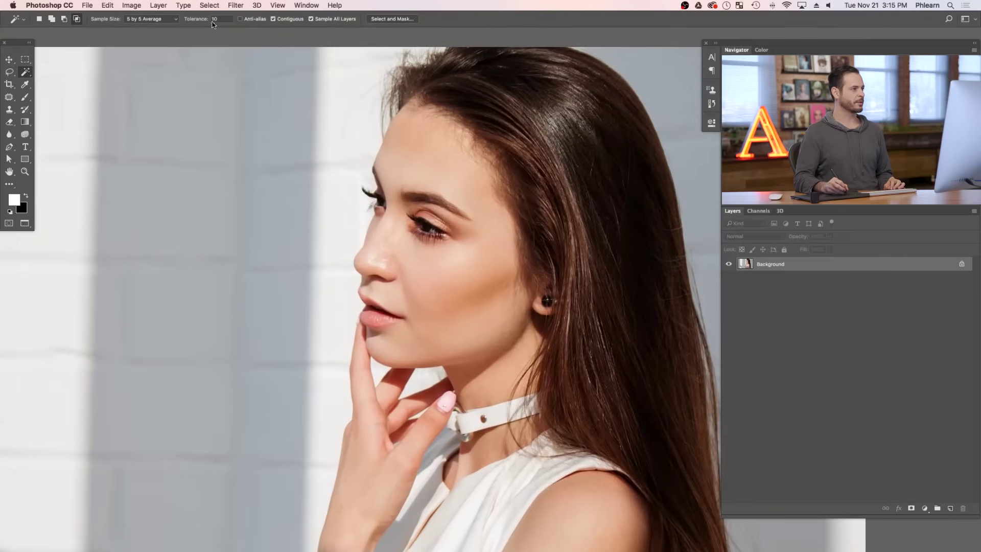
drag(382, 189, 361, 202)
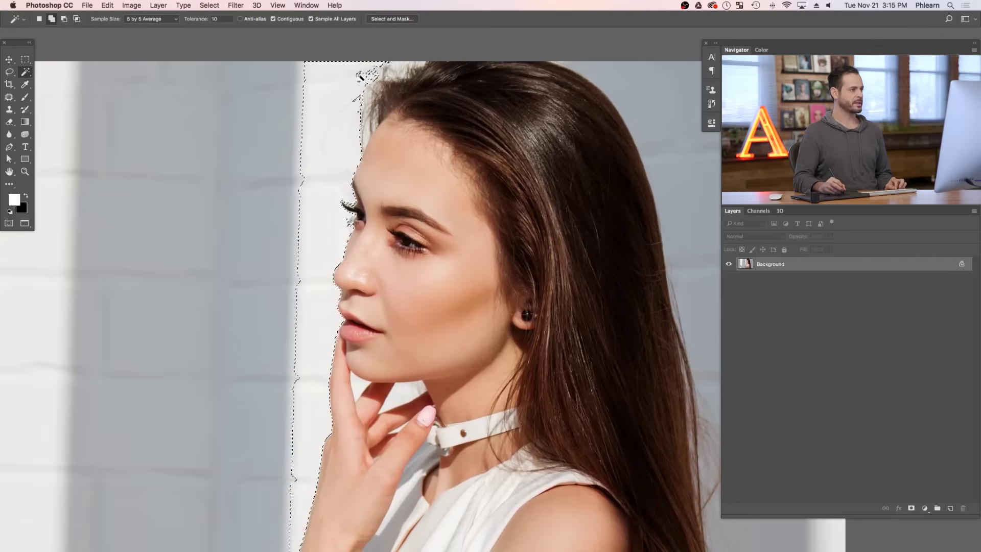
- Add the bright gap between the chin and hand and the shaded wall beside the forearm to the selection
scroll(305, 290, down, 5)
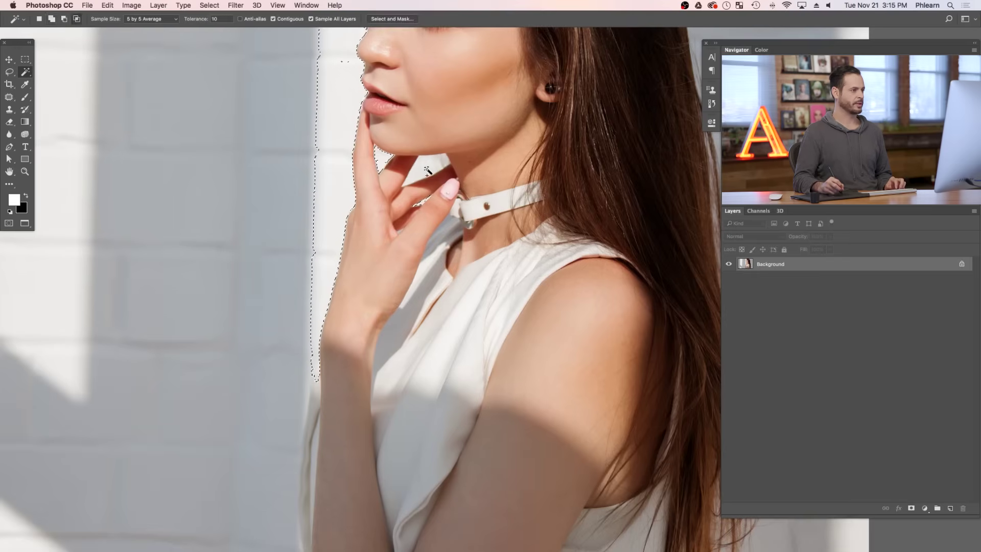
shift+click(442, 163)
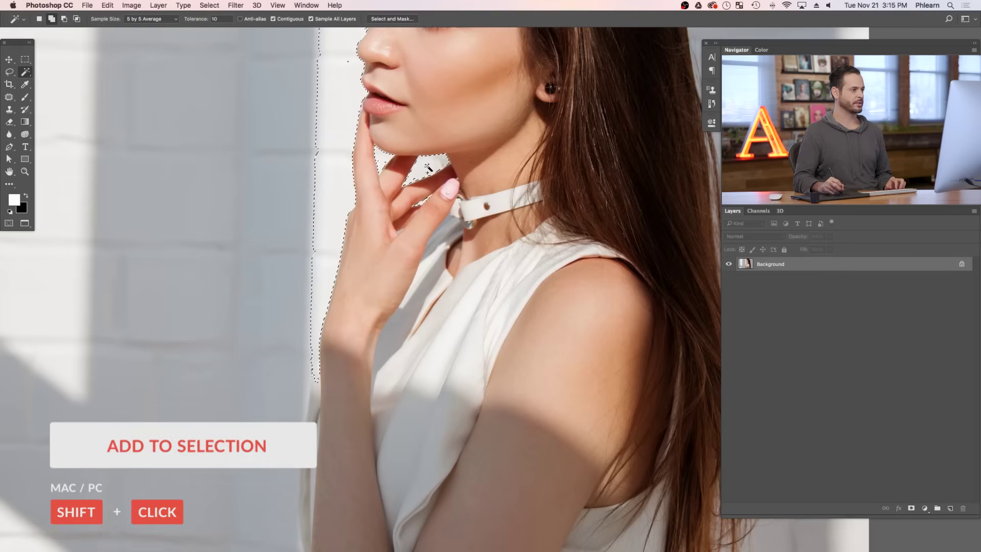
scroll(317, 262, down, 5)
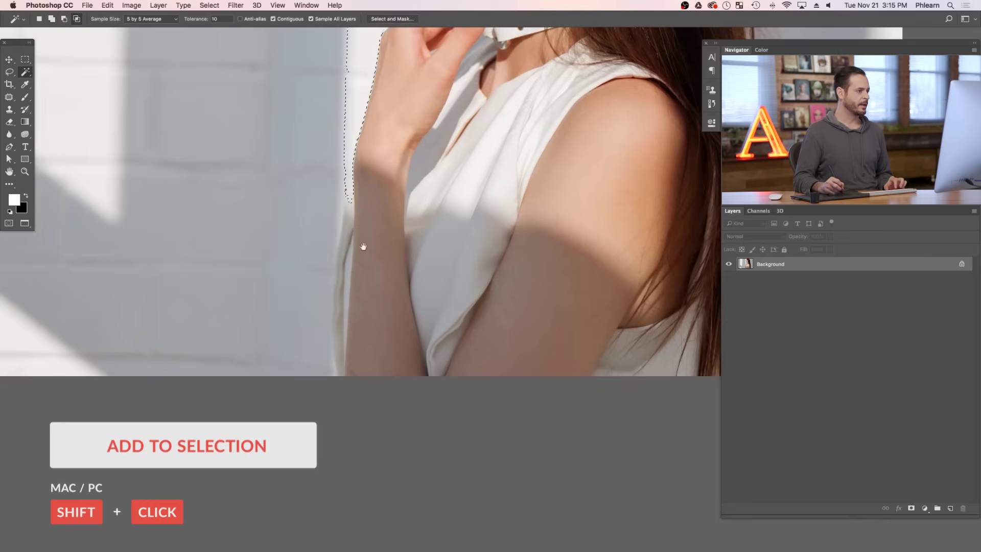
drag(374, 214, 403, 238)
super+click(406, 233)
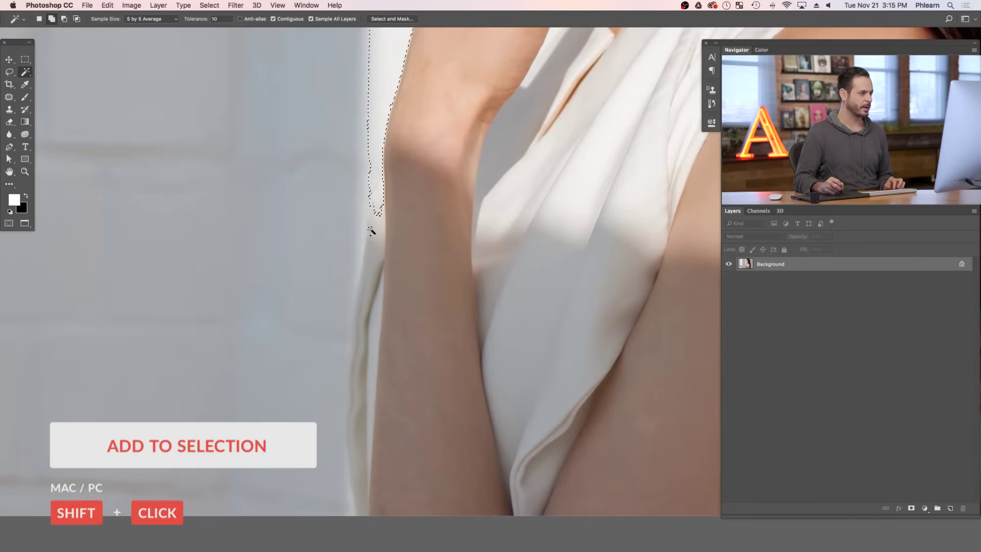
shift+click(347, 295)
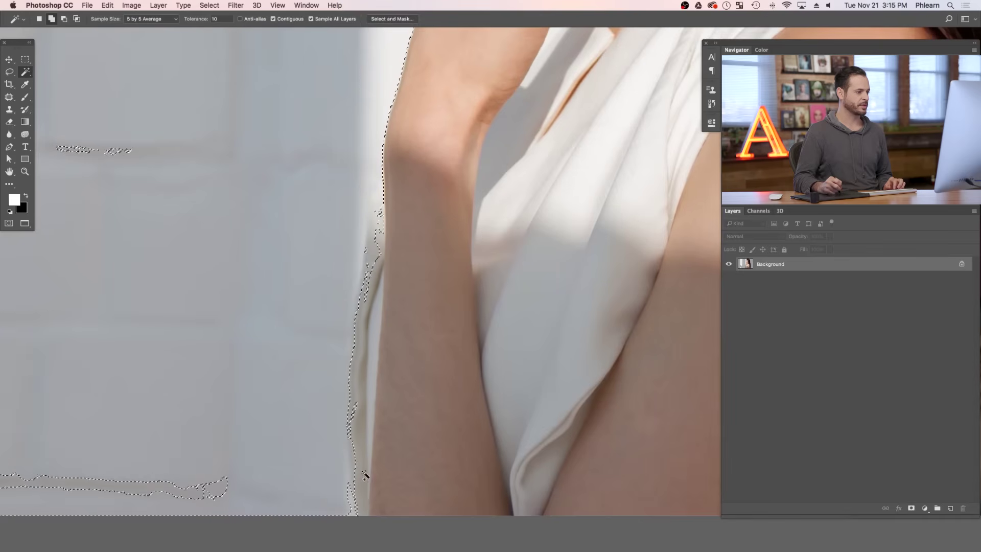
- Add the shaded wall behind the woman's hair to the Magic Wand selection, down to the image's lower edge
alt+click(436, 321)
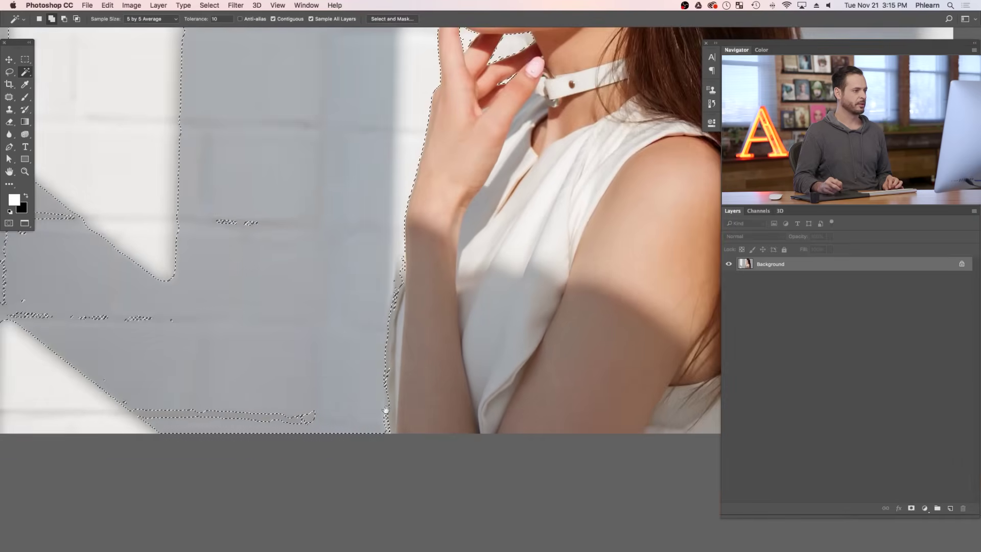
alt+click(516, 267)
drag(509, 287, 357, 426)
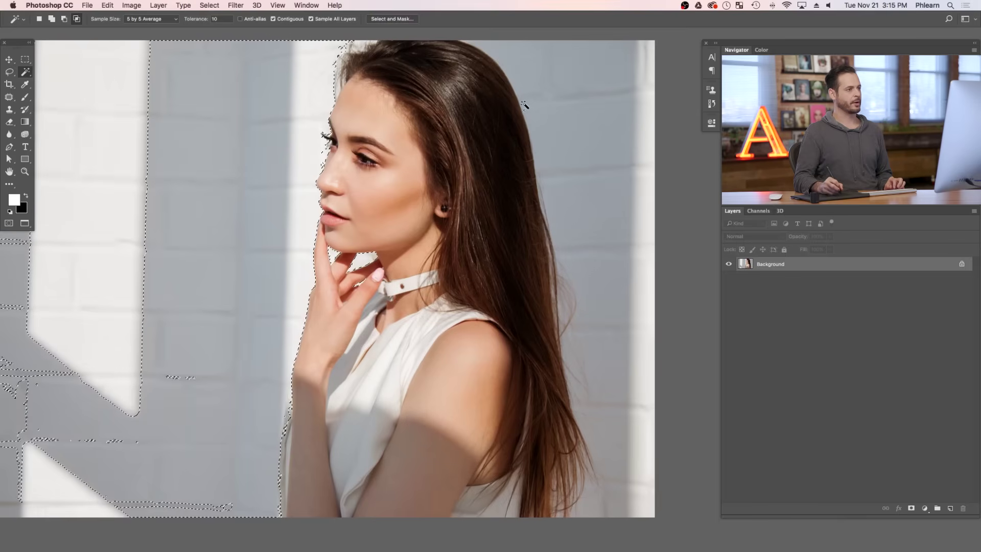
shift+click(531, 80)
shift+click(561, 189)
shift+click(542, 188)
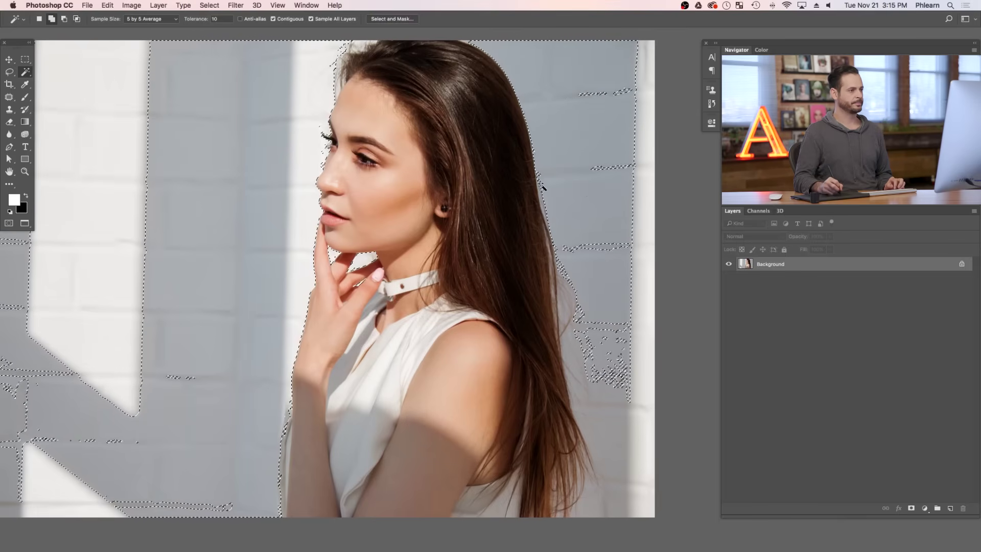
shift+click(574, 292)
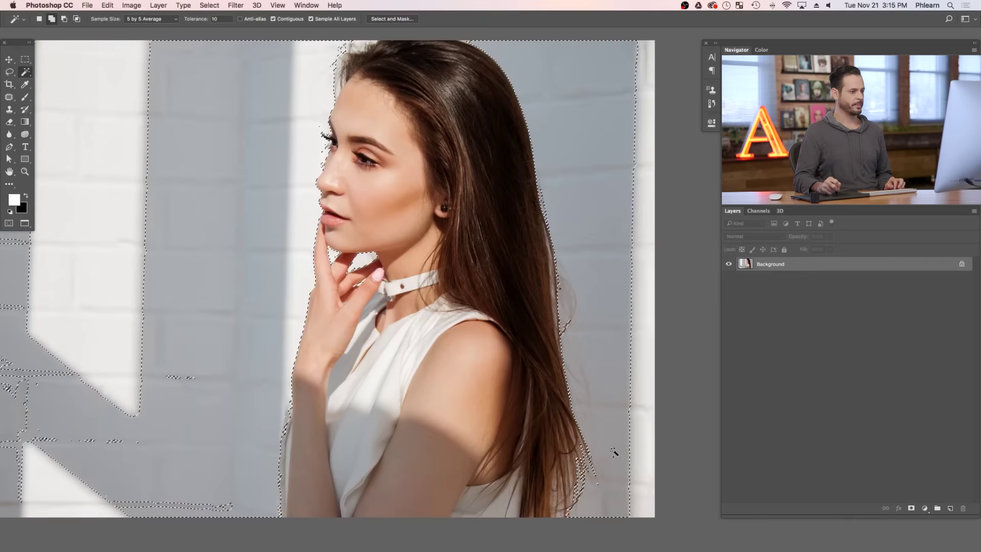
drag(520, 288, 520, 310)
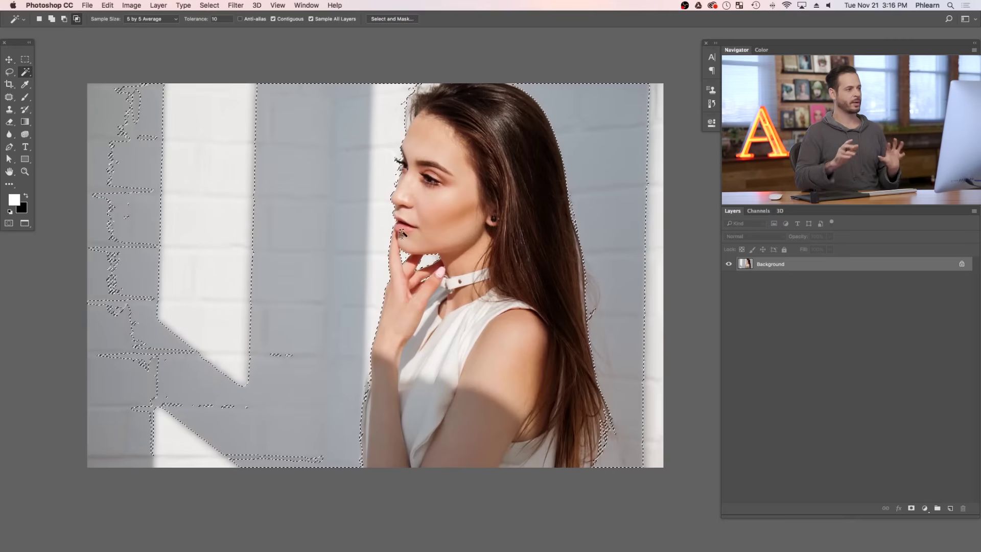
- Open Select and Mask and refine the selection edge over the loose hair with the Refine Edge Brush
click(385, 21)
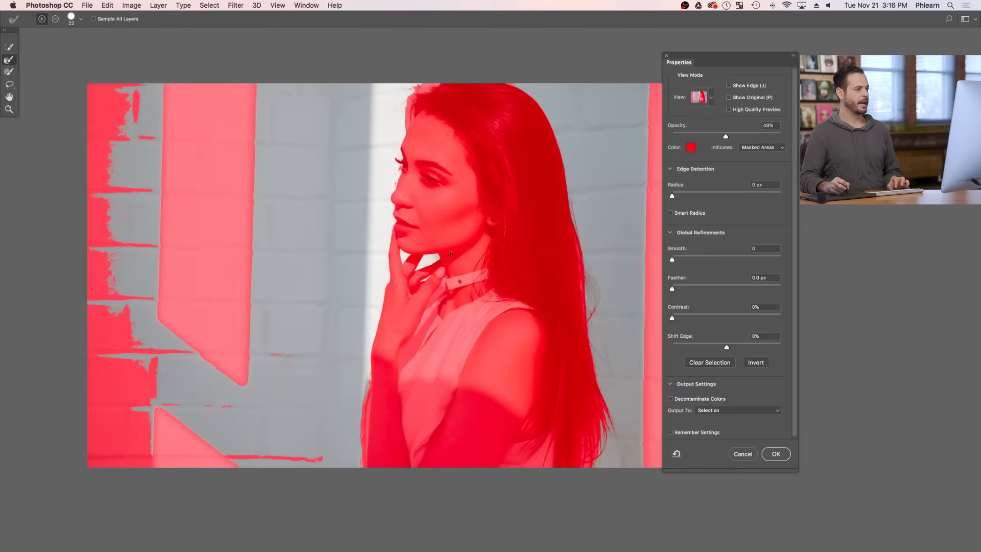
drag(594, 352, 463, 339)
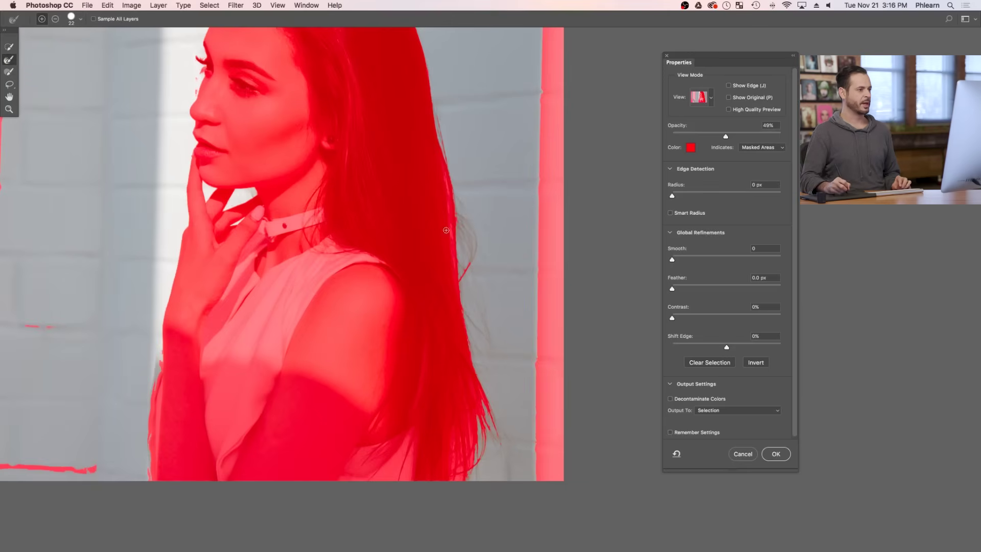
drag(452, 243, 471, 242)
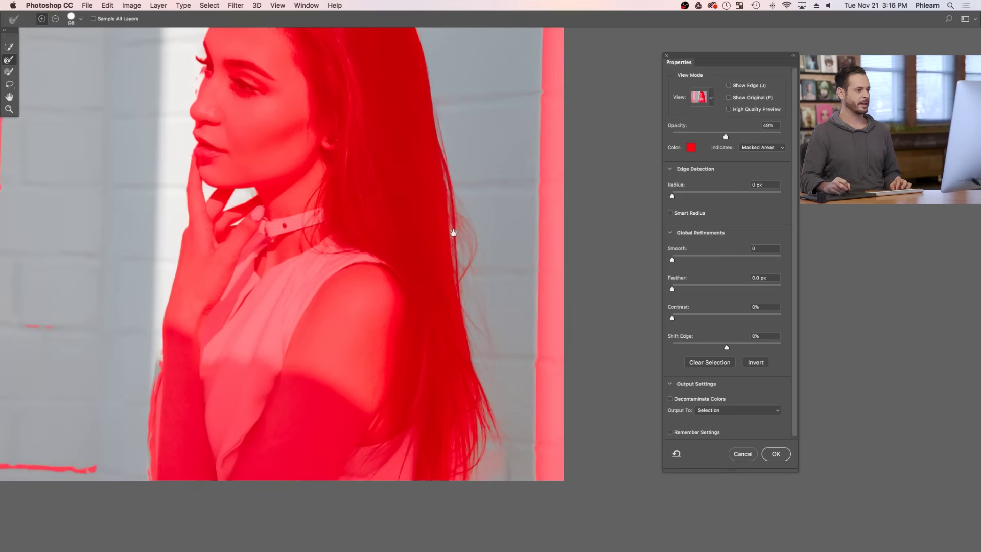
drag(453, 232, 450, 335)
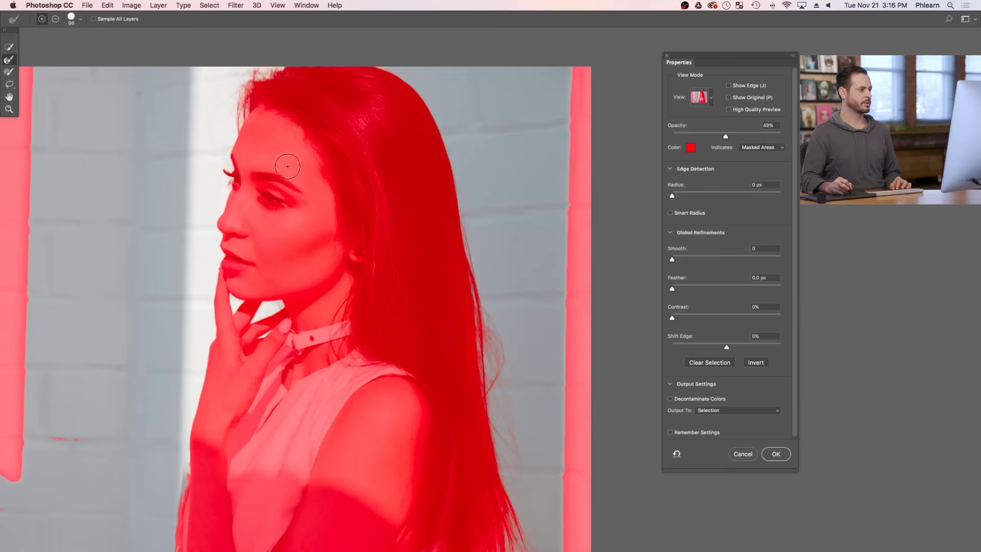
- Subtract the ragged edge of the dress beside the forearm from the selection, using the Brush at size 35
drag(263, 428, 355, 248)
super+click(308, 313)
mouse_move(284, 314)
mouse_down()
mouse_move(296, 349)
mouse_move(361, 262)
mouse_up()
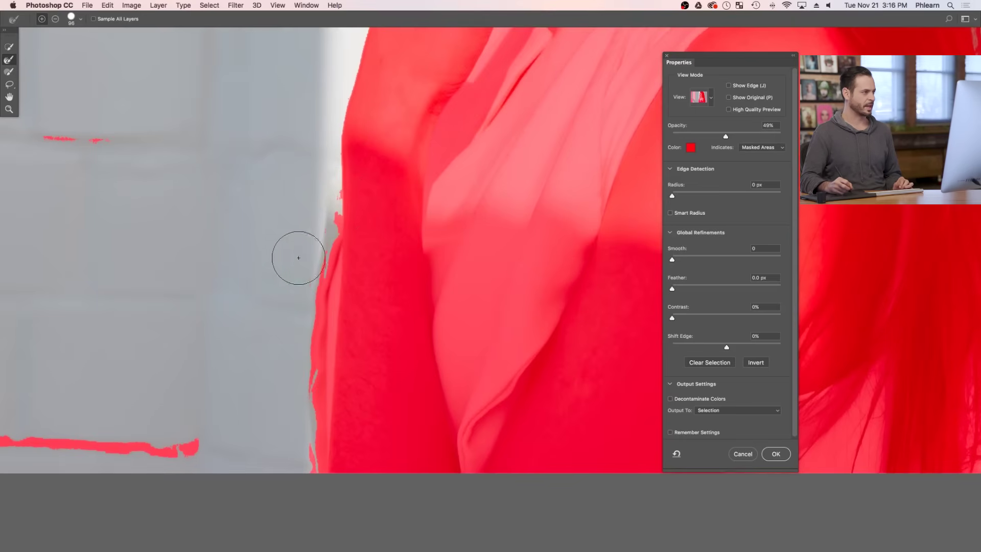
click(9, 75)
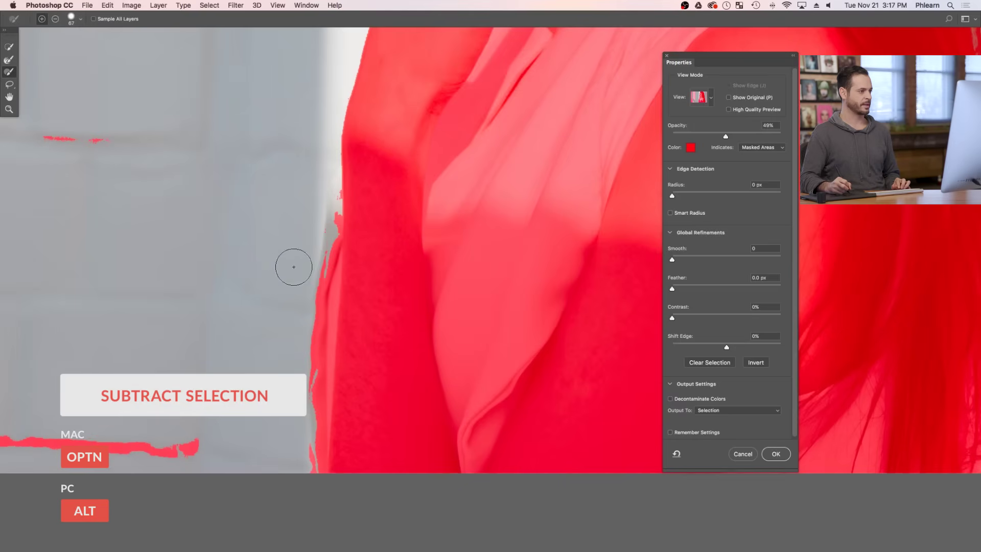
key(bracketleft)
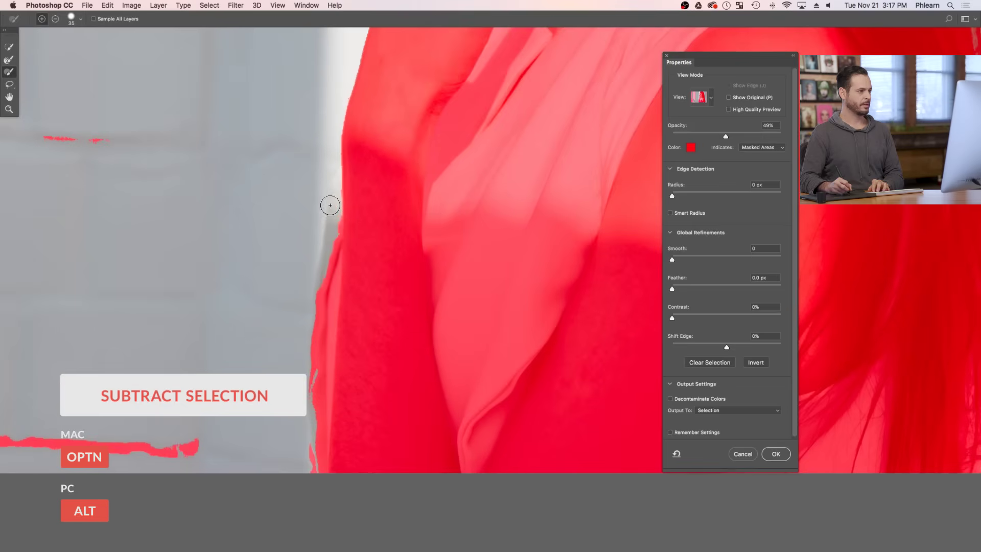
key(alt)
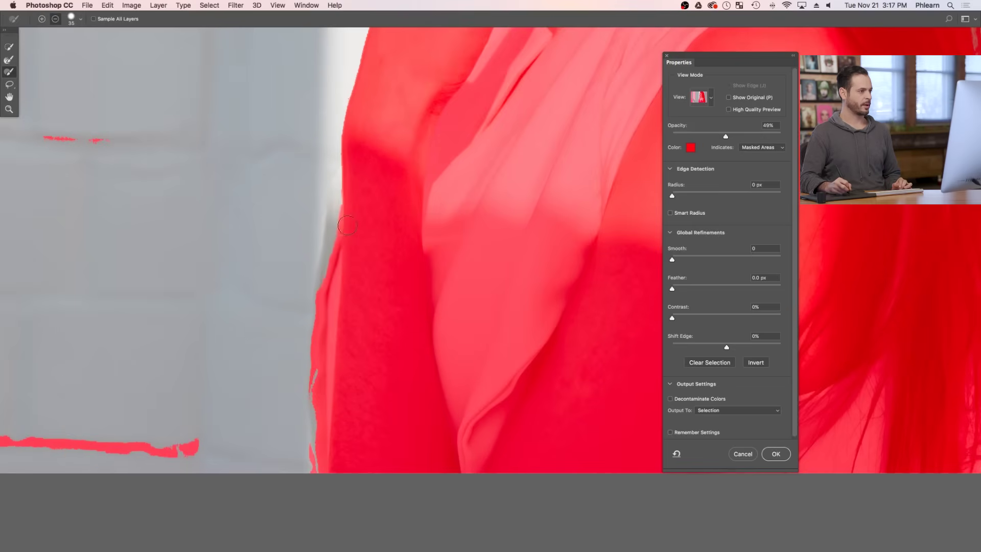
drag(337, 262, 337, 245)
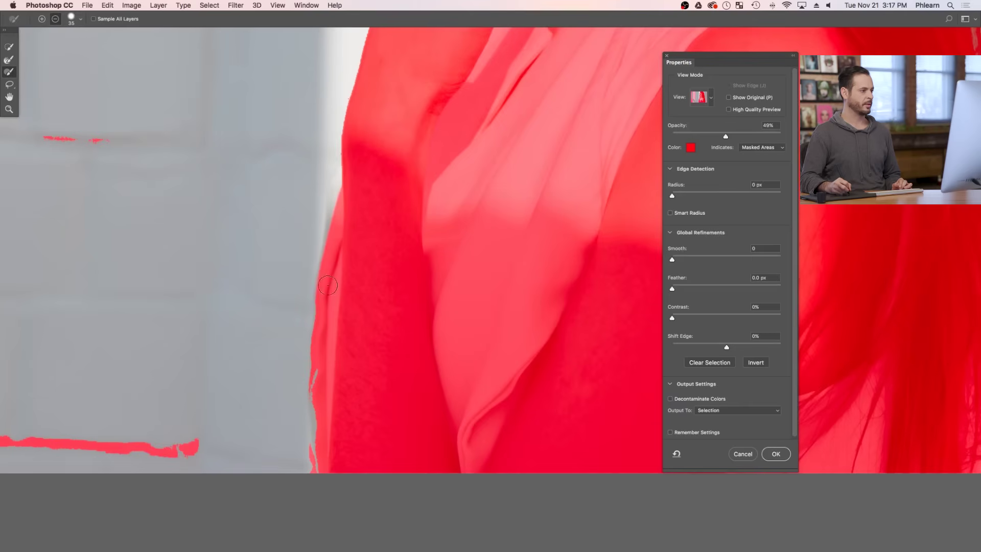
drag(315, 384, 314, 481)
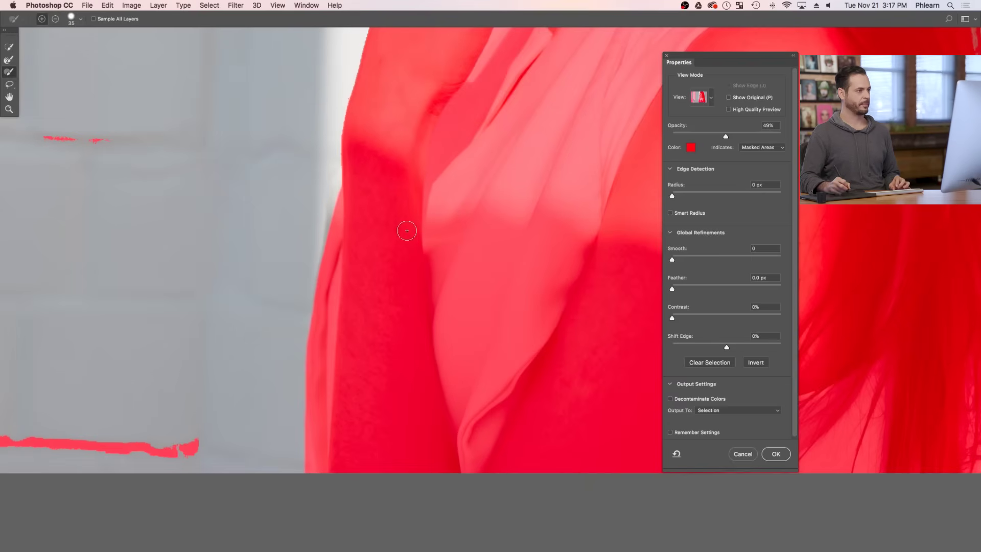
- Smooth the jagged selection edge around the hand by setting Feather to 1.8 px and Contrast to 30%
drag(409, 232, 378, 377)
scroll(377, 377, up, 5)
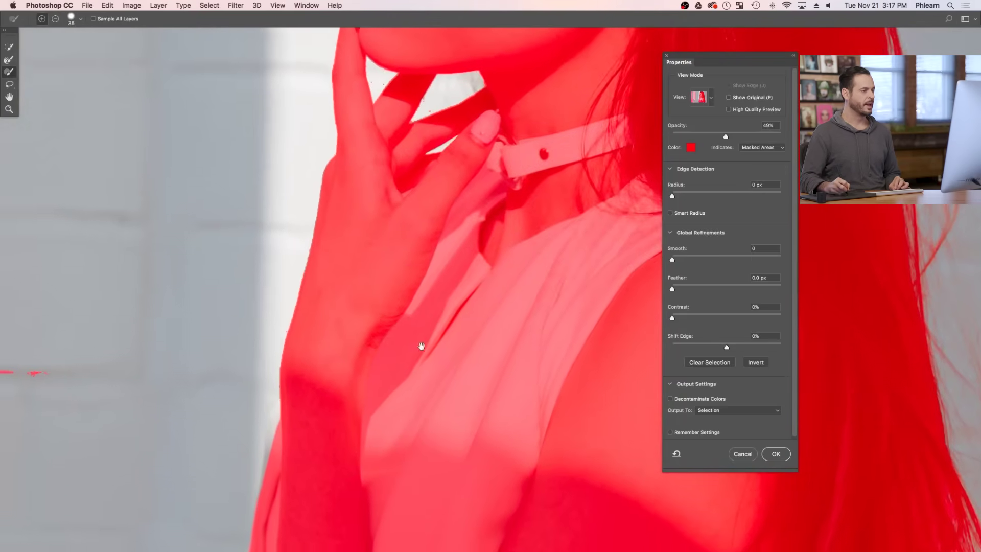
key(super+plus)
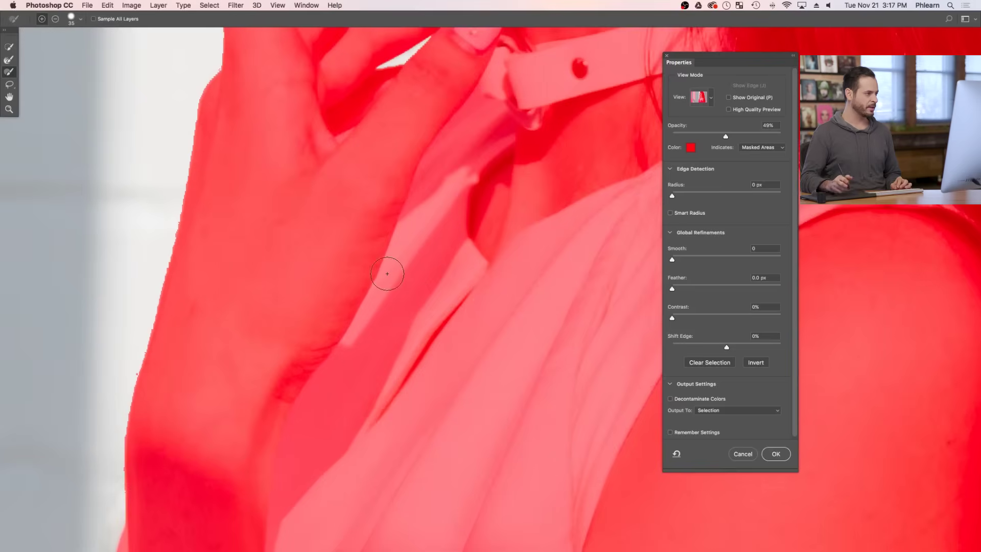
drag(273, 200, 372, 331)
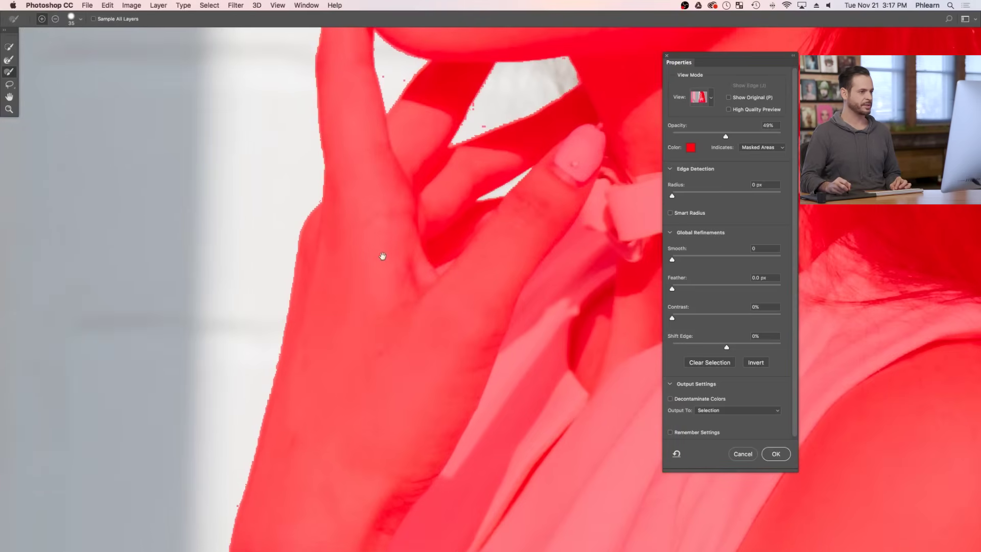
scroll(381, 259, up, 1)
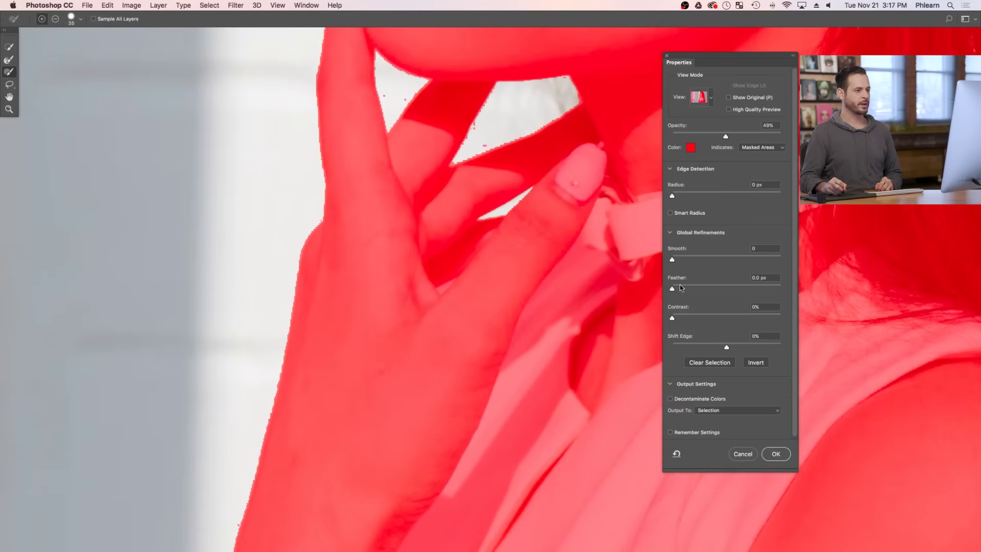
drag(688, 290, 682, 289)
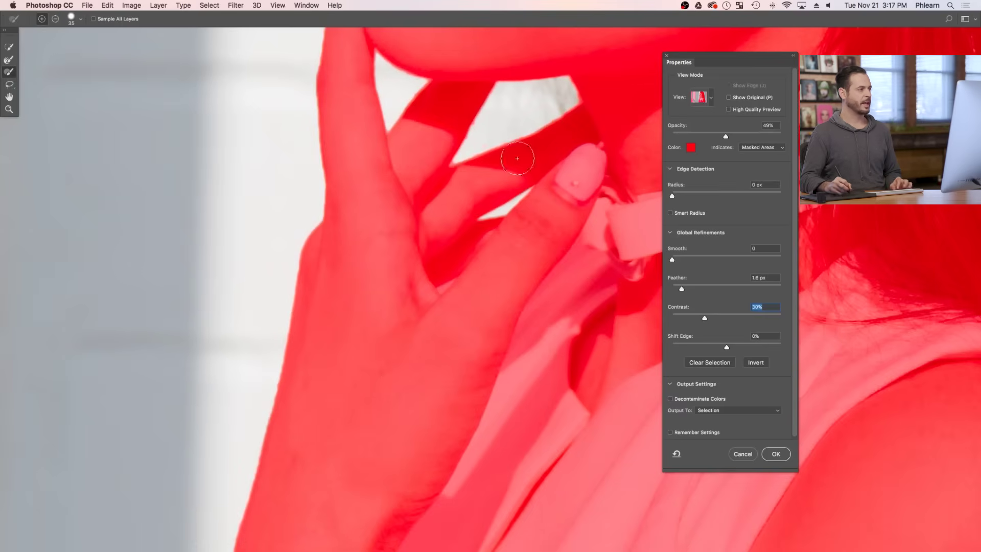
- Try the Refine Edge Brush on the thumbnail and along the forearm's edge, and undo both strokes
key(super+minus)
key(super+minus)
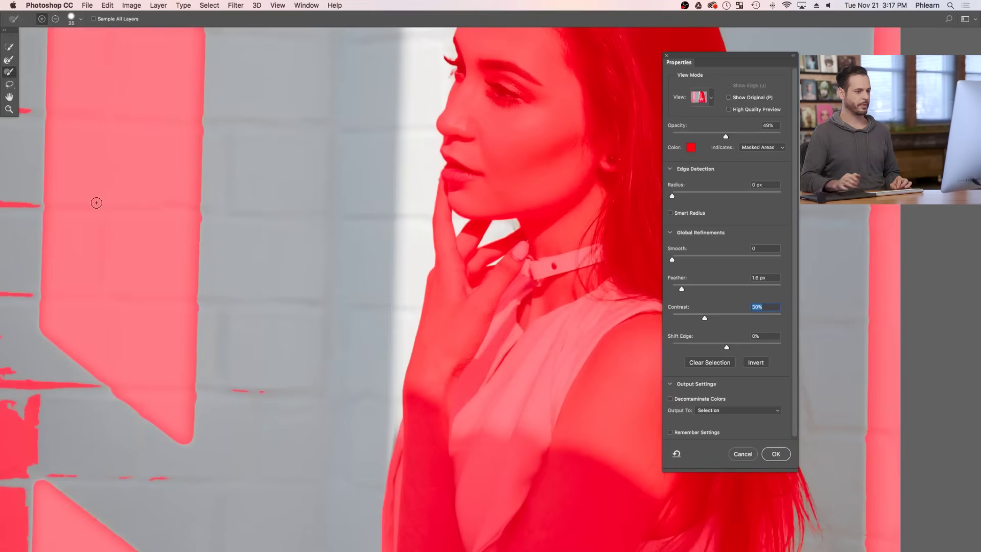
mouse_move(602, 308)
mouse_down()
mouse_move(324, 306)
mouse_move(429, 339)
mouse_up()
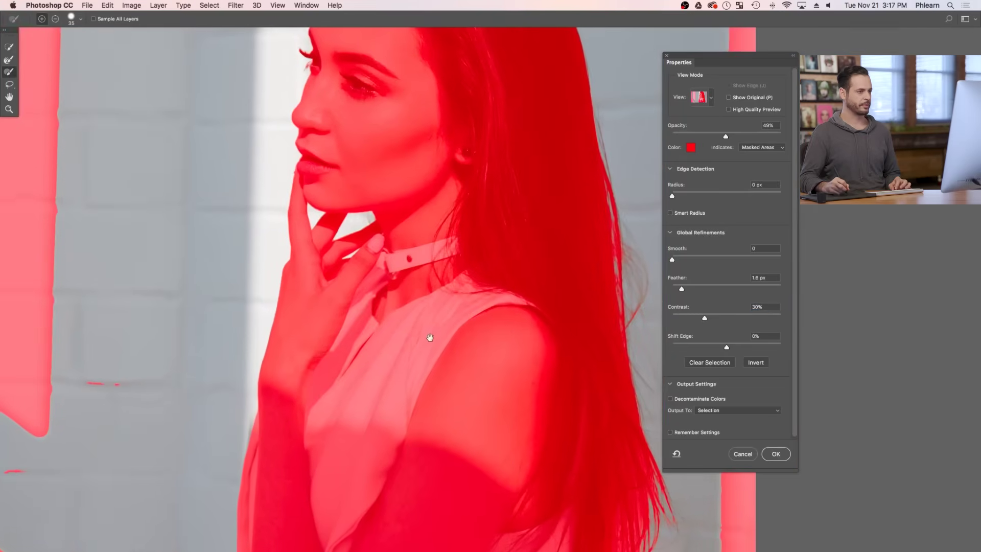
click(9, 47)
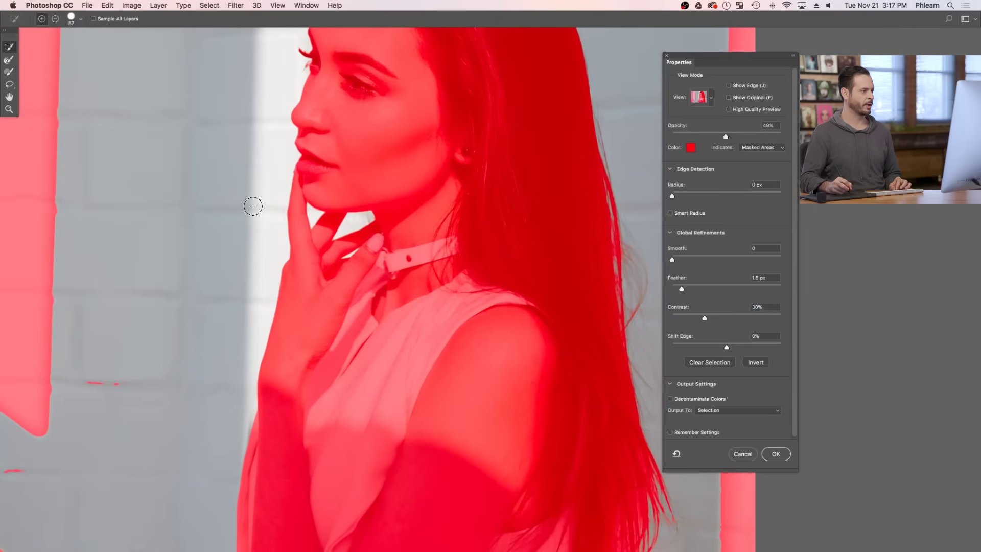
click(9, 59)
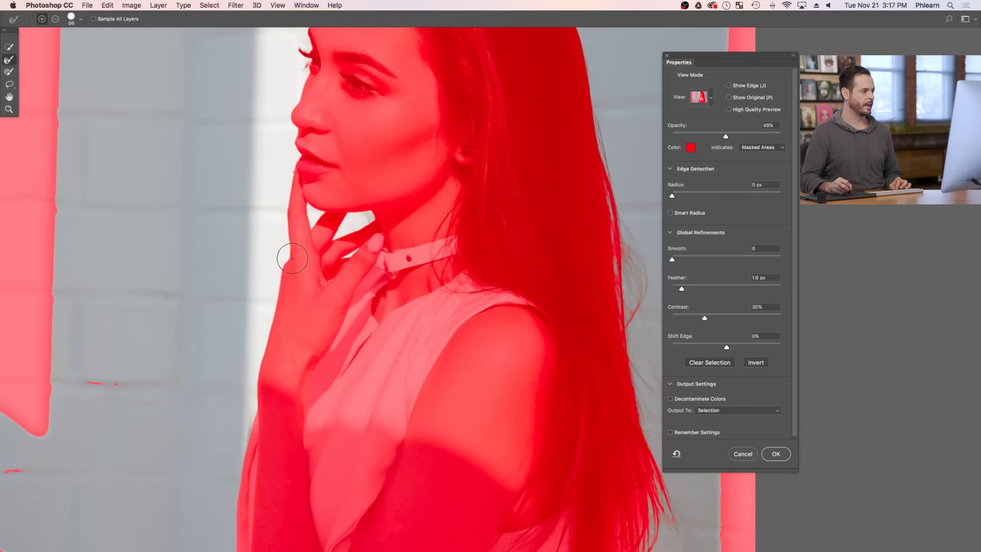
click(375, 240)
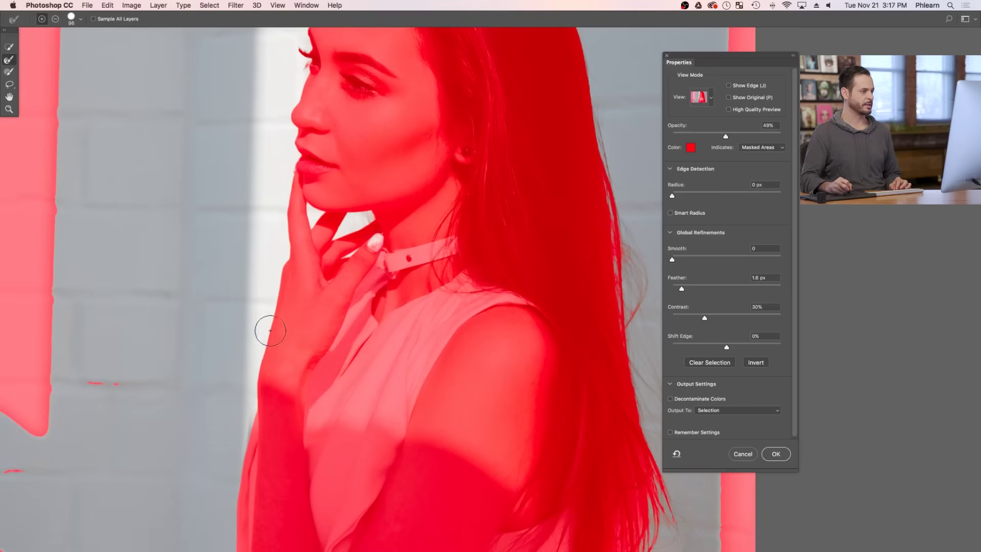
drag(240, 488, 250, 416)
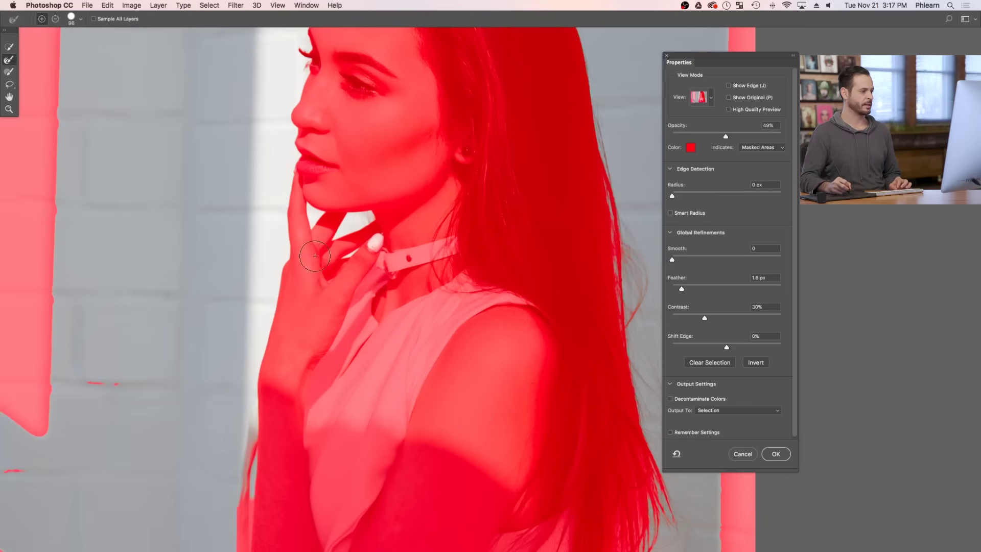
key(alt+super+z)
key(alt+super+z)
click(373, 242)
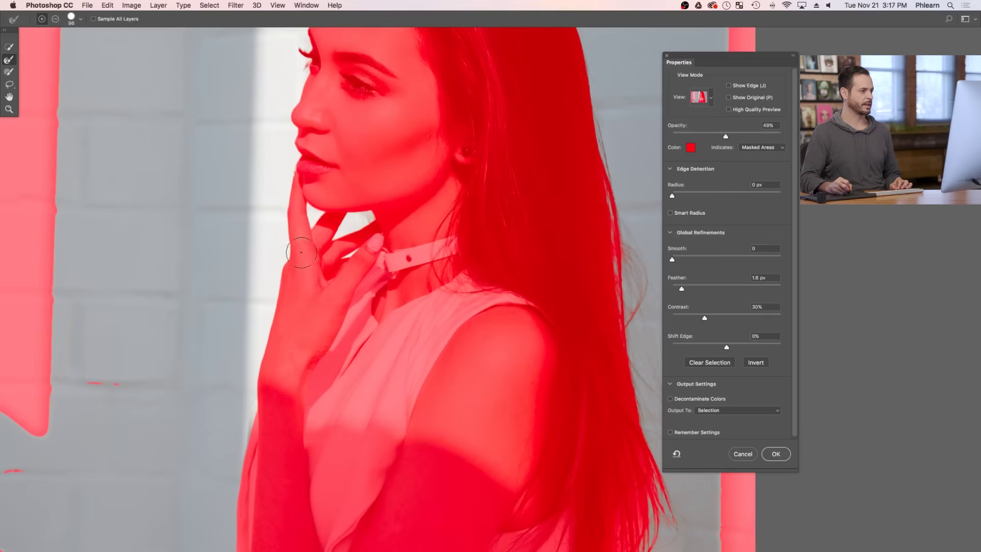
- Accept the refined selection and turn it into an inverted layer mask that shows the woman and hides the selected wall
drag(315, 204, 315, 293)
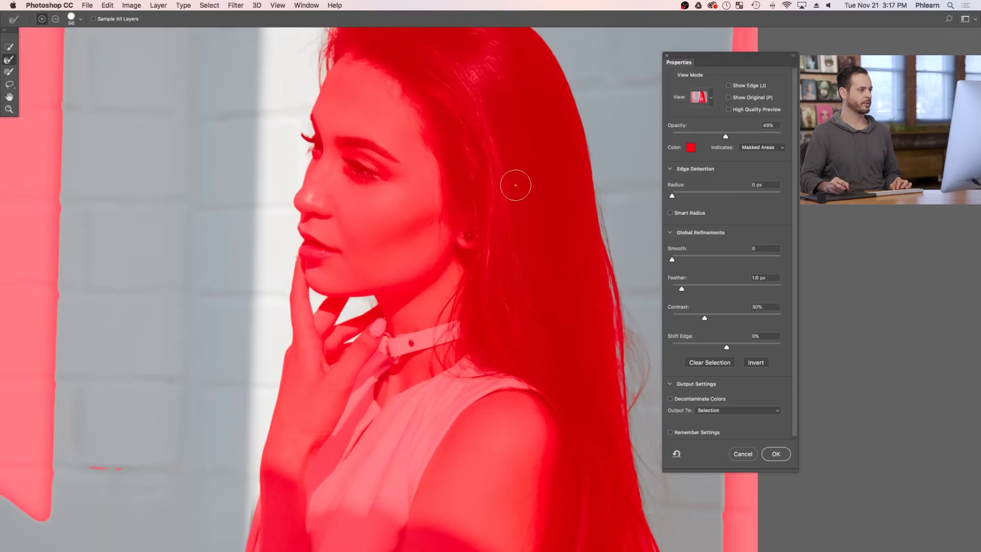
click(775, 454)
drag(510, 320, 452, 283)
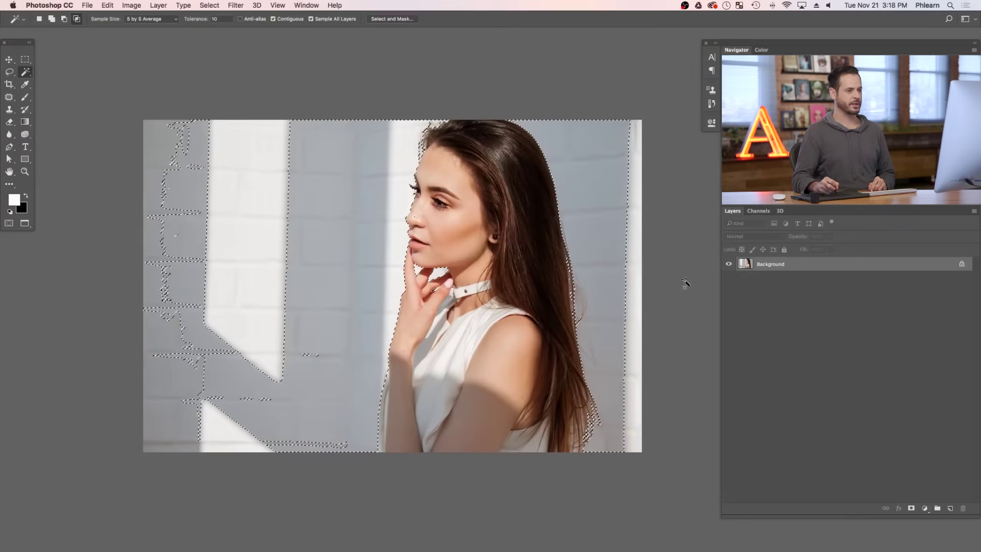
click(911, 509)
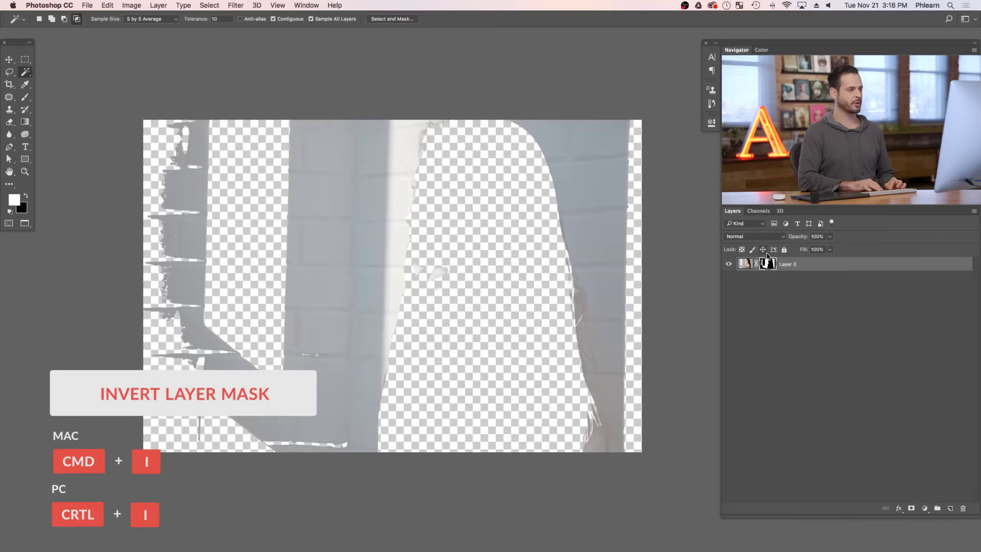
key(super+i)
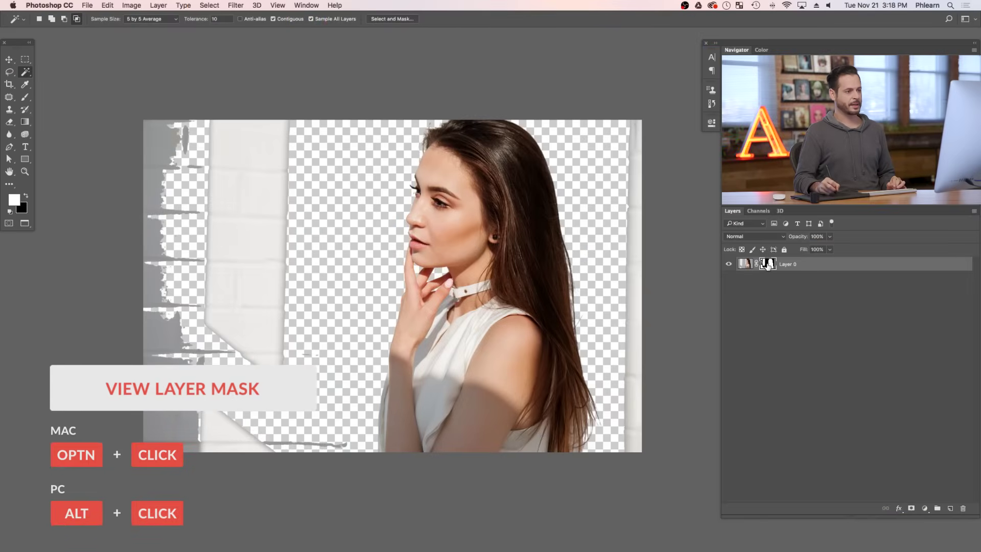
- View the layer mask on its own, lasso the whole wall area in front of the woman's face, and fill it with black
alt+click(765, 266)
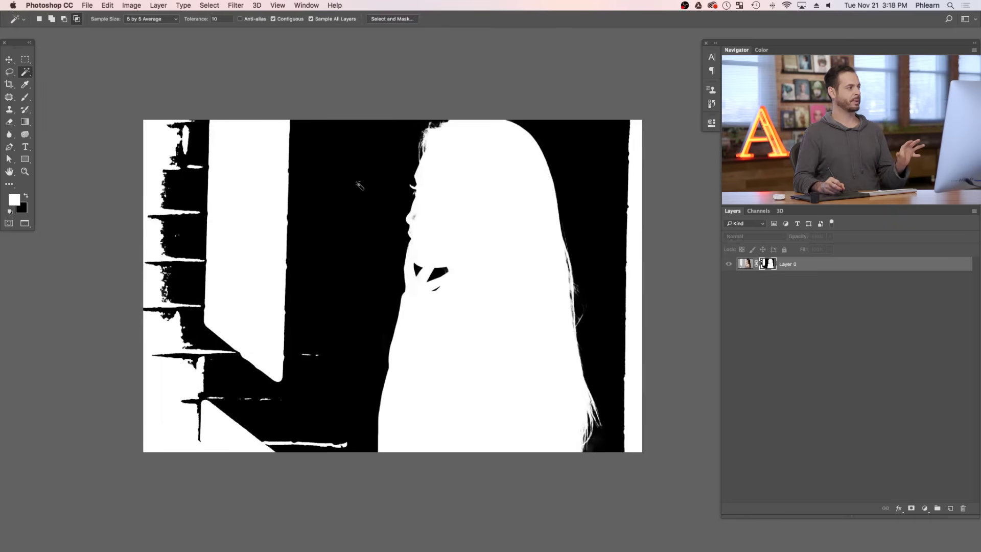
drag(10, 76, 60, 73)
drag(131, 82, 104, 380)
mouse_move(367, 358)
mouse_down()
mouse_move(388, 148)
mouse_move(348, 57)
mouse_move(185, 56)
mouse_move(141, 47)
mouse_up()
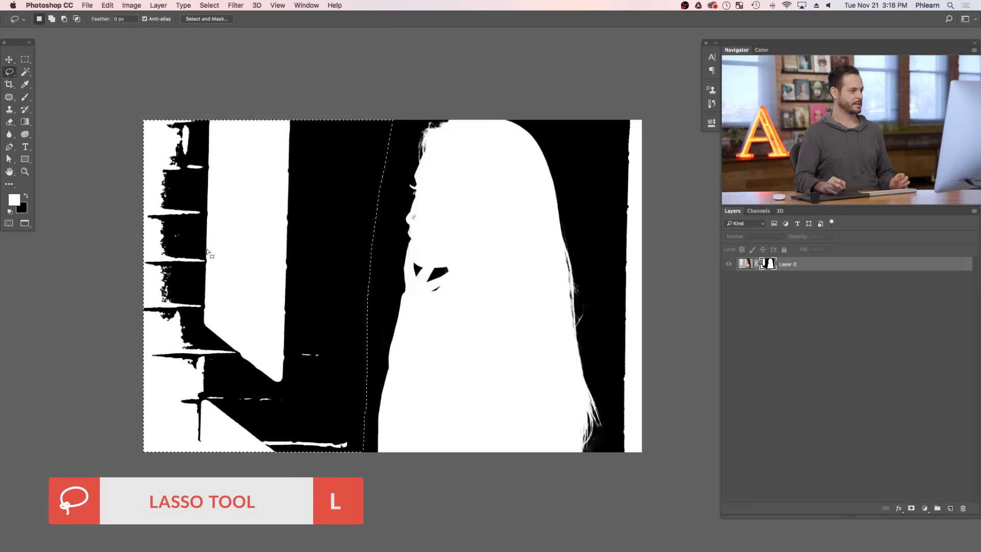
click(107, 6)
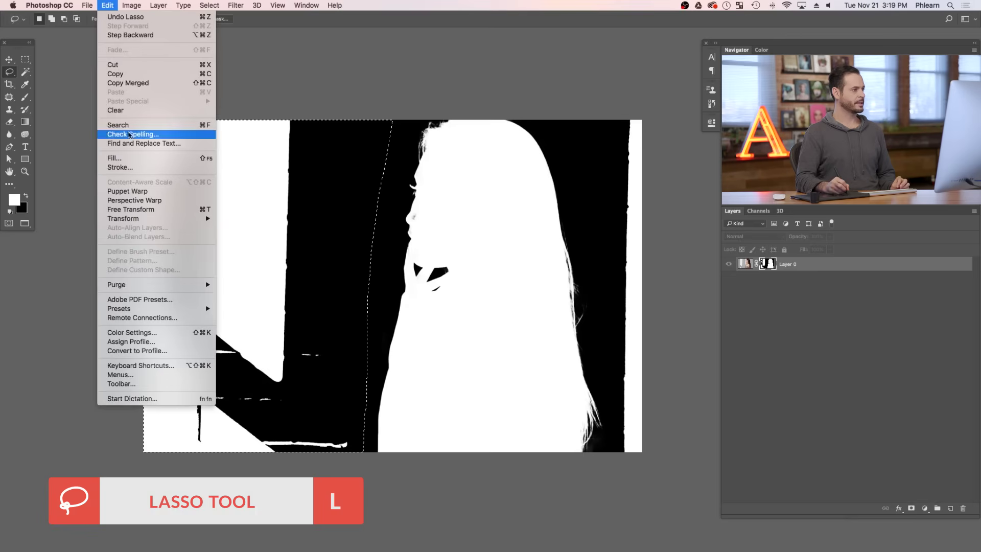
click(130, 159)
click(278, 105)
click(278, 104)
click(316, 105)
- Lasso the white strip behind the woman's hair on the mask, fill it with black, and deselect
drag(591, 217, 603, 317)
mouse_move(624, 489)
mouse_down()
mouse_move(705, 180)
mouse_move(661, 81)
mouse_move(628, 87)
mouse_up()
click(107, 5)
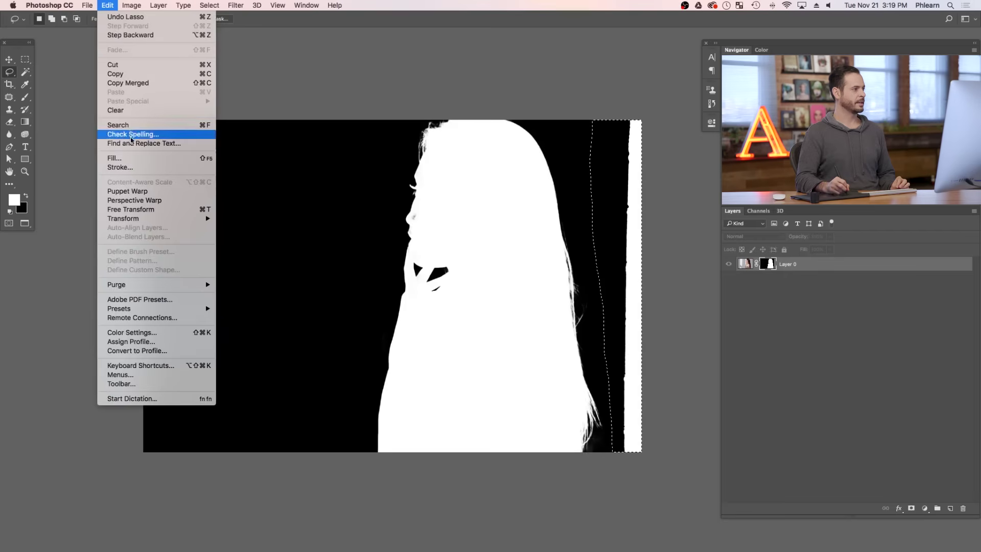
click(114, 158)
click(327, 108)
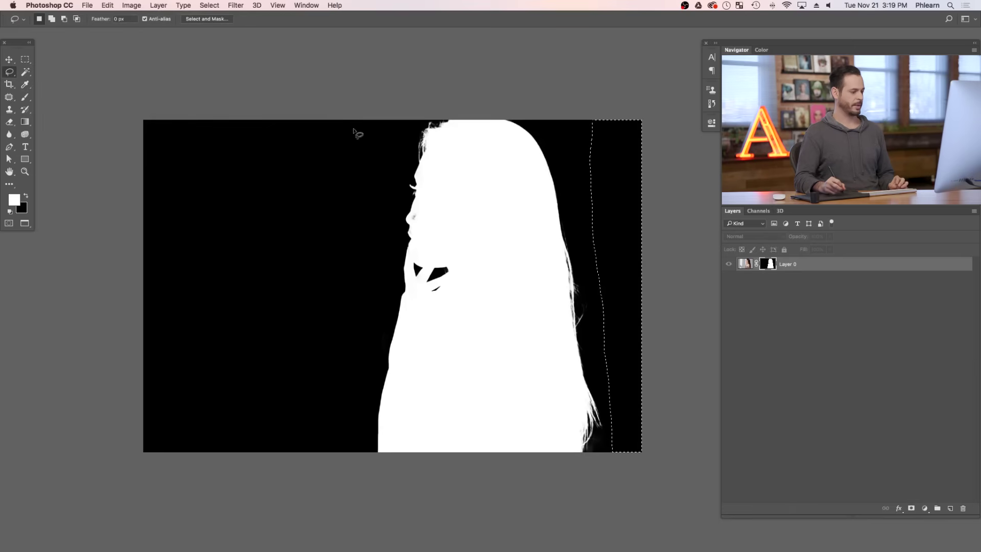
key(super+d)
- Paint the gray patches inside the face and hand on the mask white, using the Brush tool at size 34
drag(417, 206, 466, 200)
key(b)
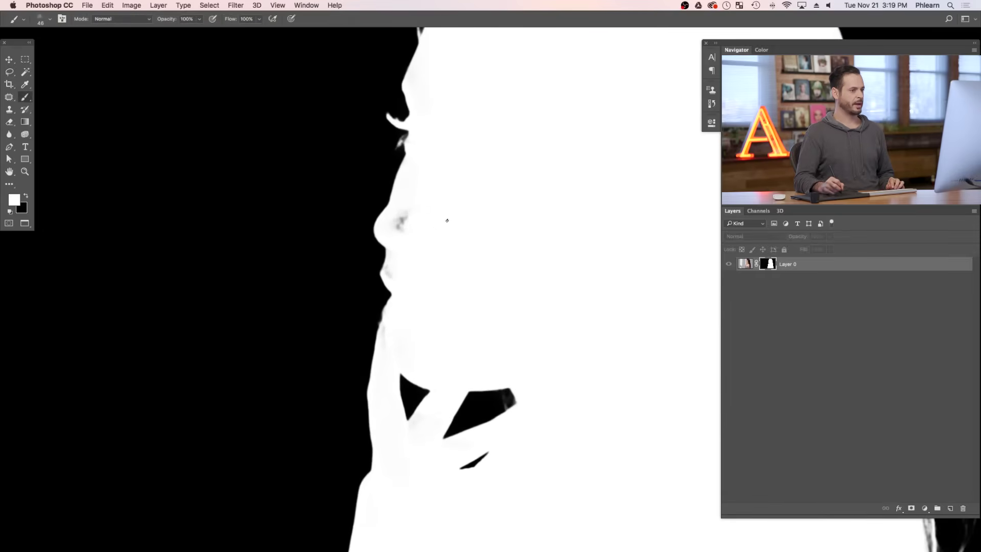
right_click(405, 189)
click(436, 272)
click(339, 261)
mouse_move(430, 212)
mouse_down()
mouse_move(388, 221)
mouse_move(412, 224)
mouse_move(407, 214)
mouse_move(416, 238)
mouse_move(395, 213)
mouse_up()
drag(390, 267, 380, 266)
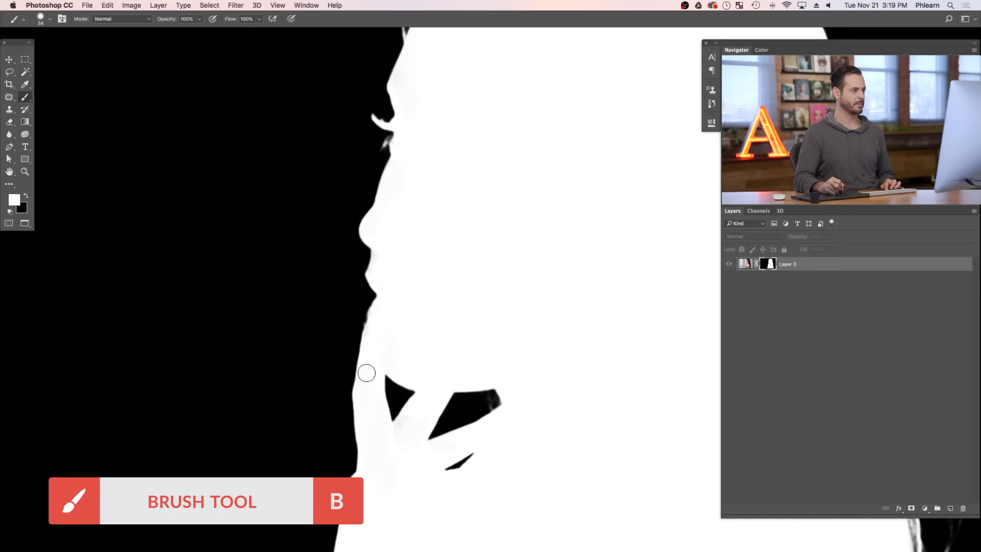
drag(461, 257, 399, 258)
drag(450, 313, 422, 186)
drag(486, 274, 462, 275)
mouse_move(469, 287)
mouse_down()
mouse_move(468, 337)
mouse_move(476, 326)
mouse_up()
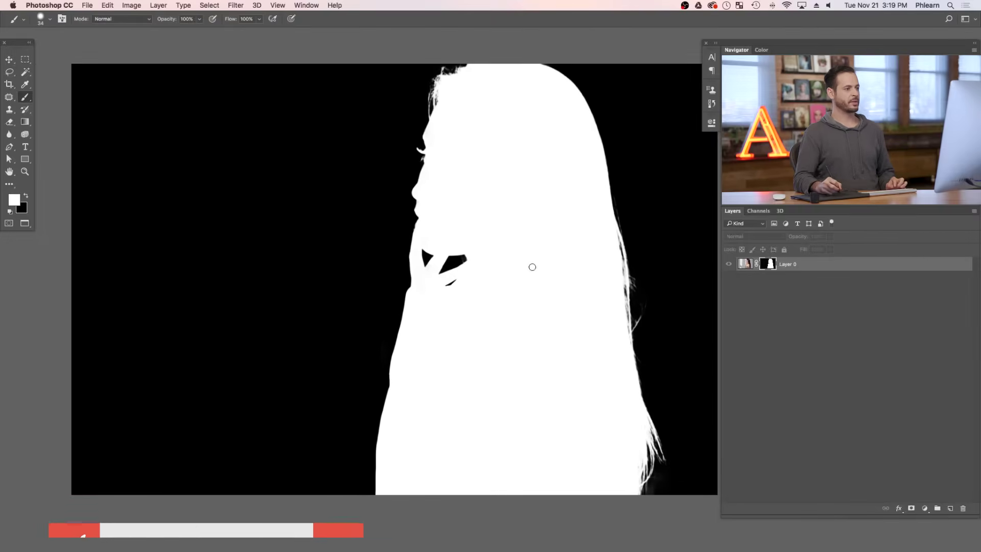
- Return from the mask view to the image and toggle the masked layer off and on to check the cutout
alt+click(769, 264)
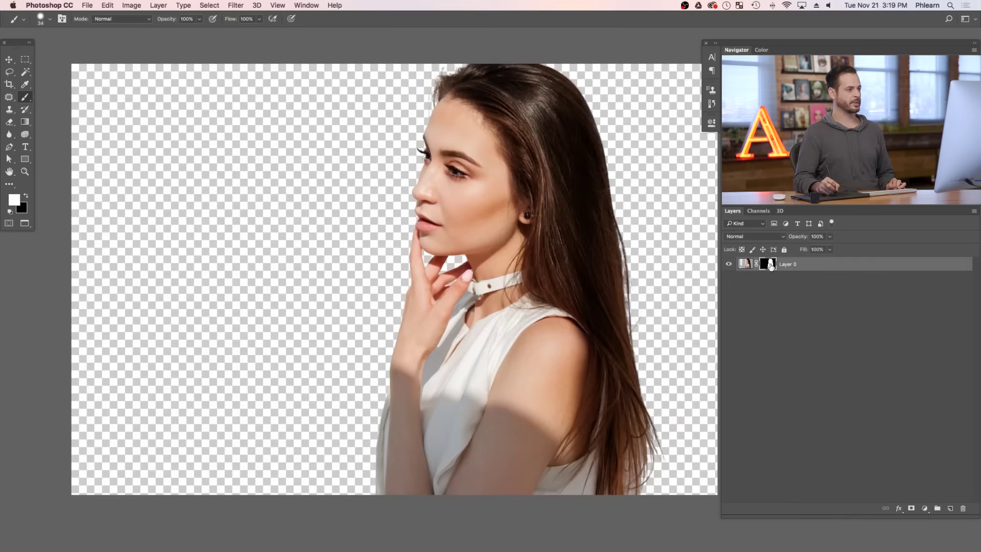
click(729, 264)
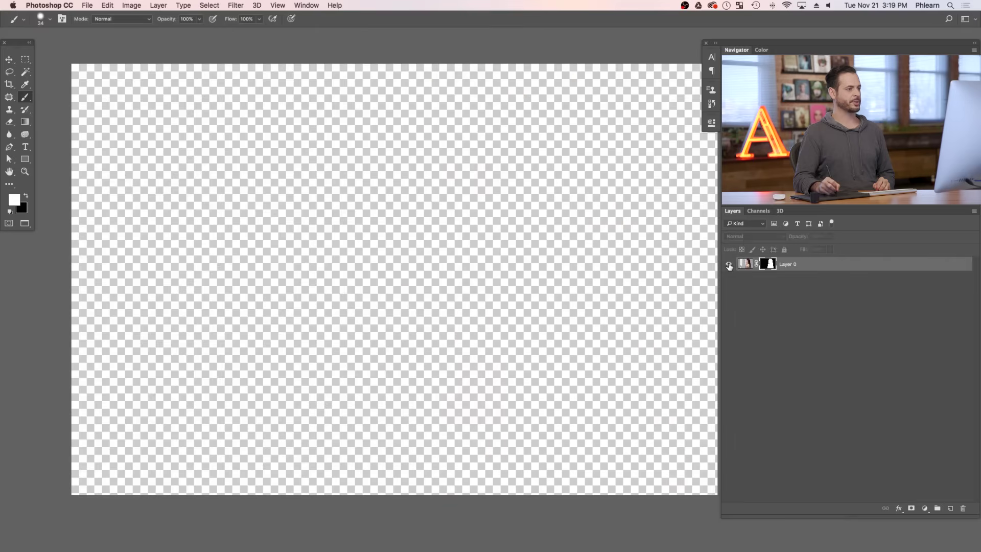
click(729, 264)
drag(562, 338, 523, 334)
super+drag(562, 310, 536, 316)
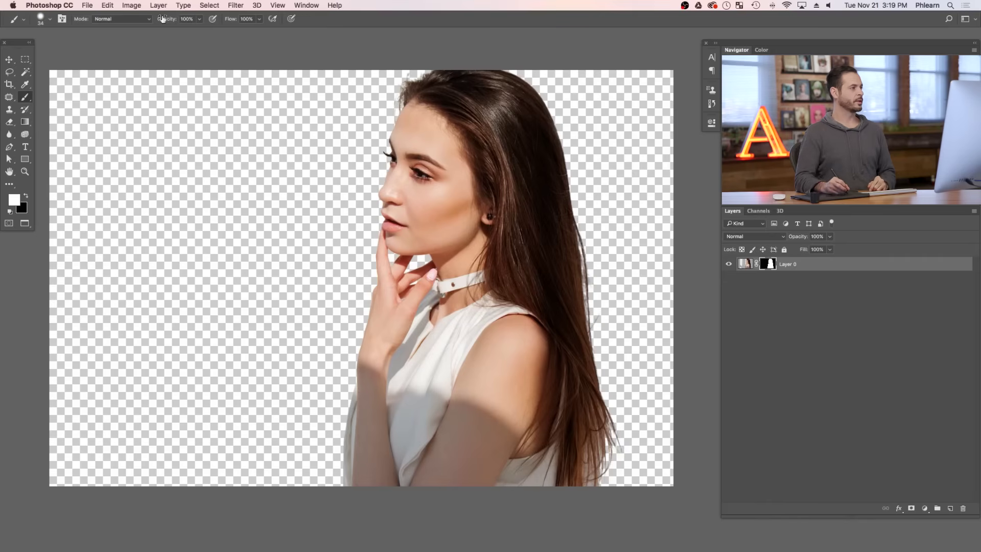
- Add a Solid Color fill layer in white (ffffff) and place it beneath Layer 0
click(158, 5)
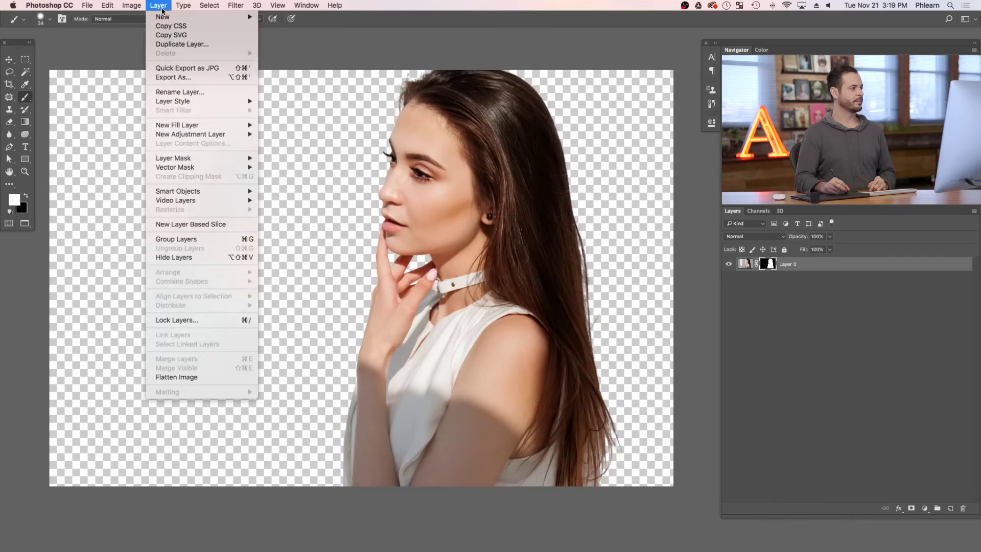
mouse_move(187, 128)
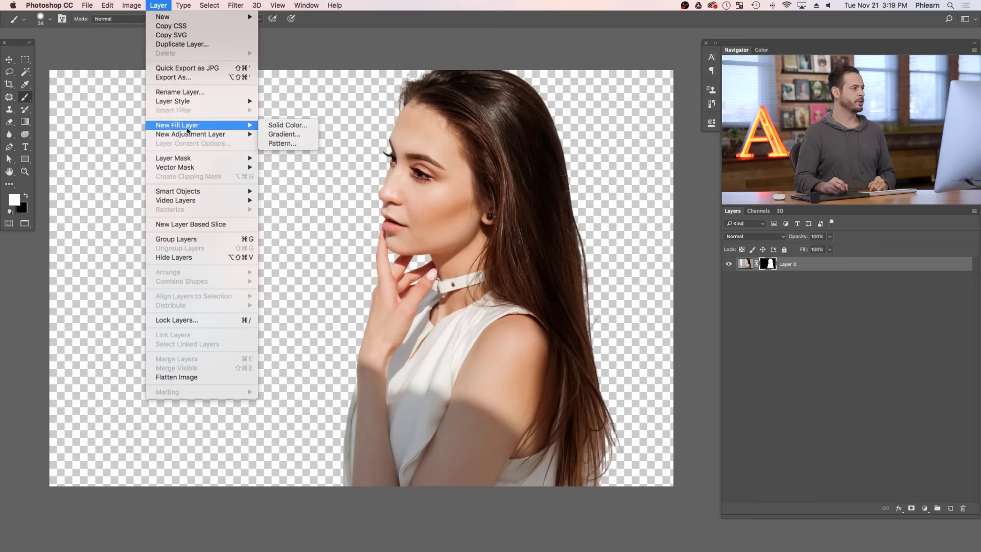
click(313, 125)
click(458, 240)
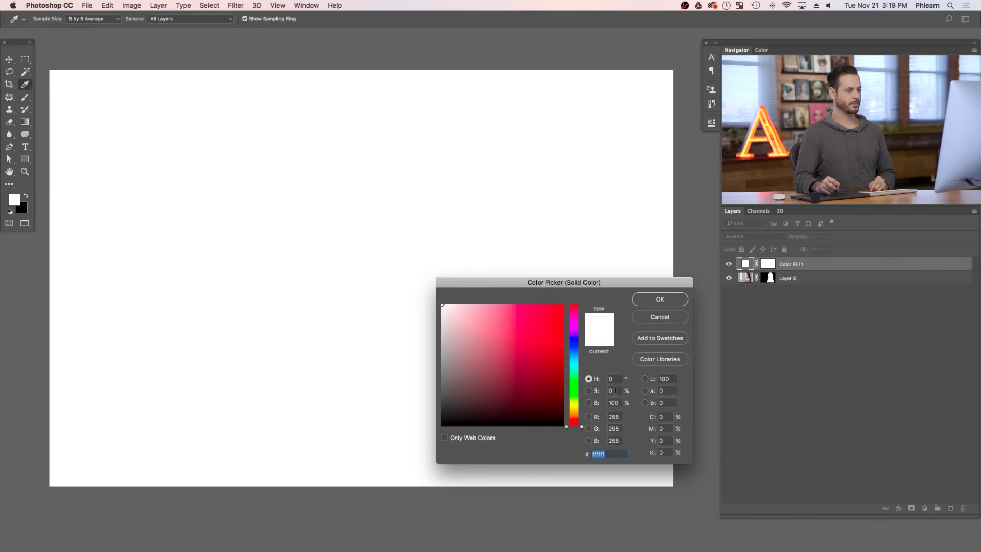
click(659, 299)
drag(821, 265, 812, 298)
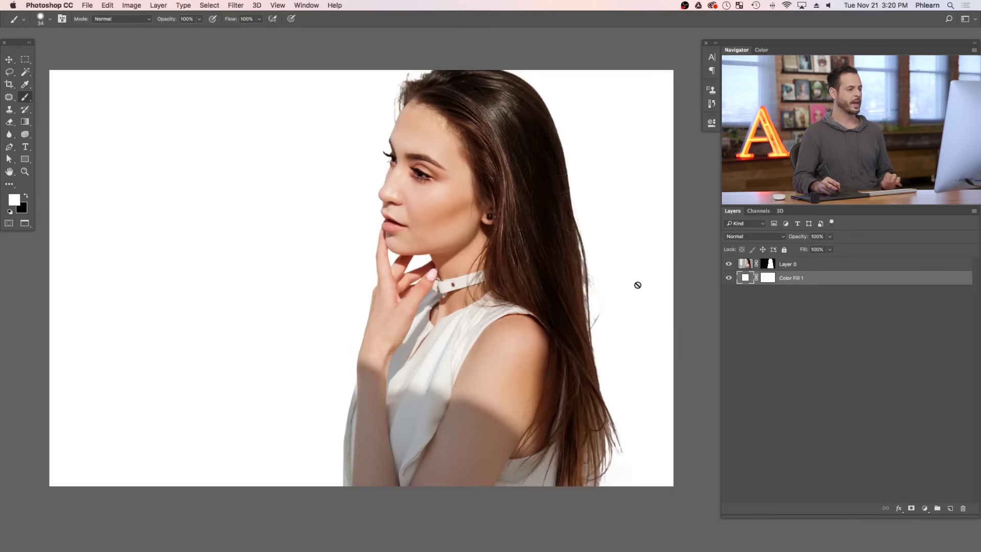
- Extend the canvas with the Crop tool to add empty space in front of the woman's face and above her head
drag(574, 293, 554, 295)
mouse_move(526, 303)
mouse_down()
mouse_move(546, 297)
mouse_move(527, 298)
mouse_up()
drag(461, 273, 471, 290)
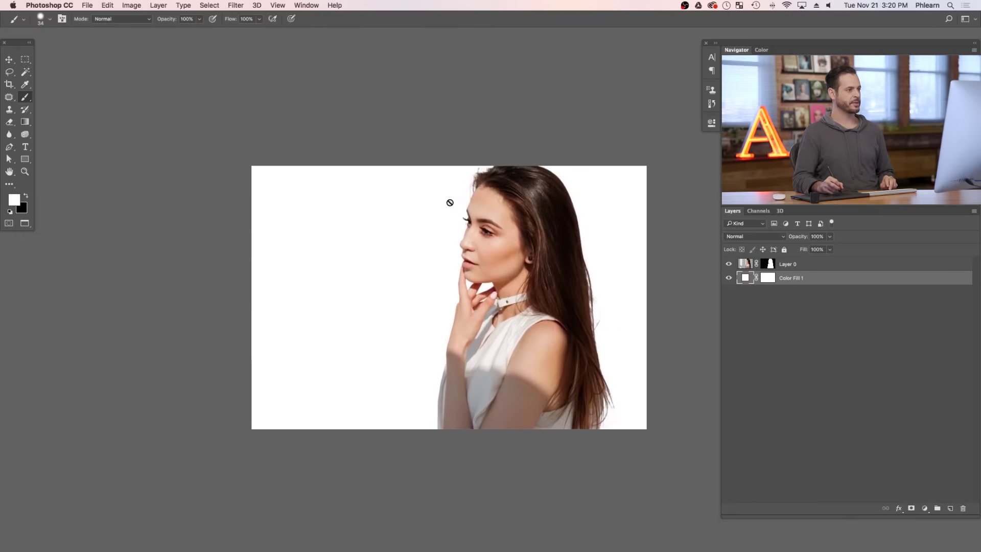
key(c)
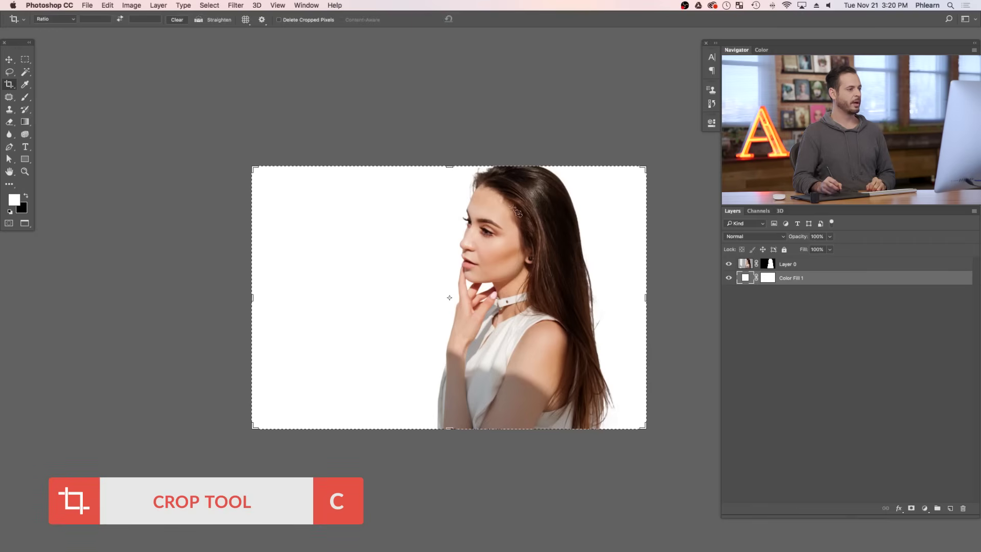
drag(254, 162, 170, 147)
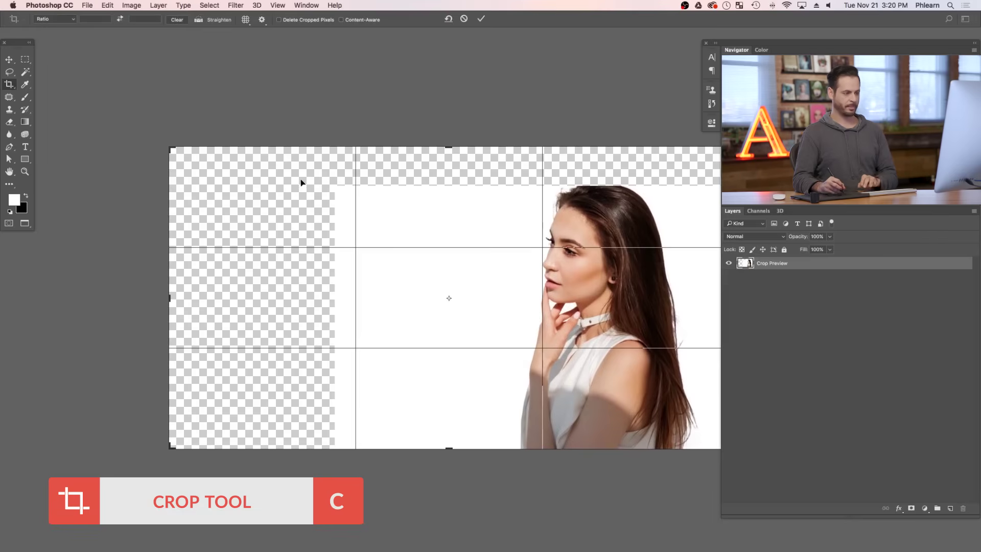
key(Return)
drag(477, 272, 368, 288)
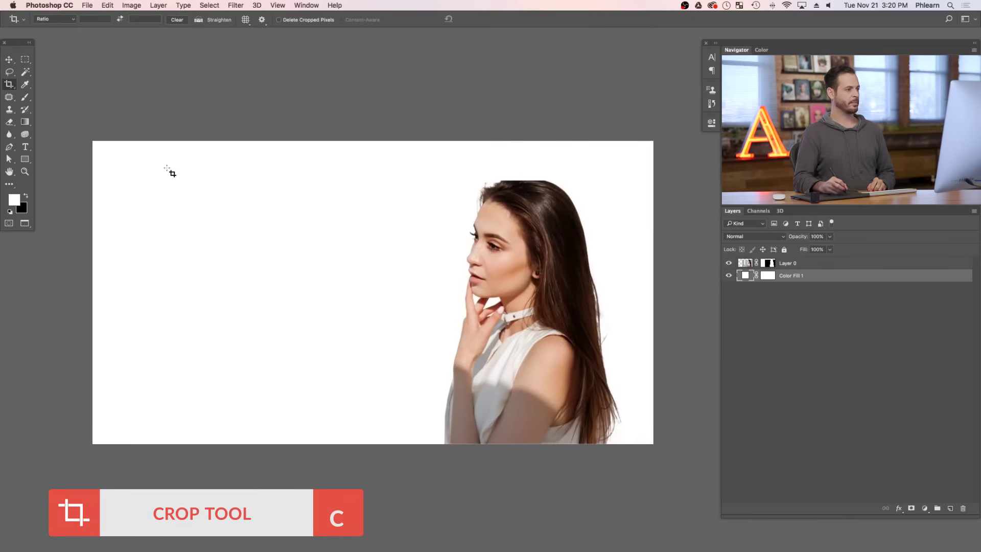
- Toggle the white fill layer off and on, and examine the cutout edges around the woman's face and hair
click(728, 276)
click(728, 276)
click(728, 276)
click(728, 276)
click(728, 276)
click(729, 276)
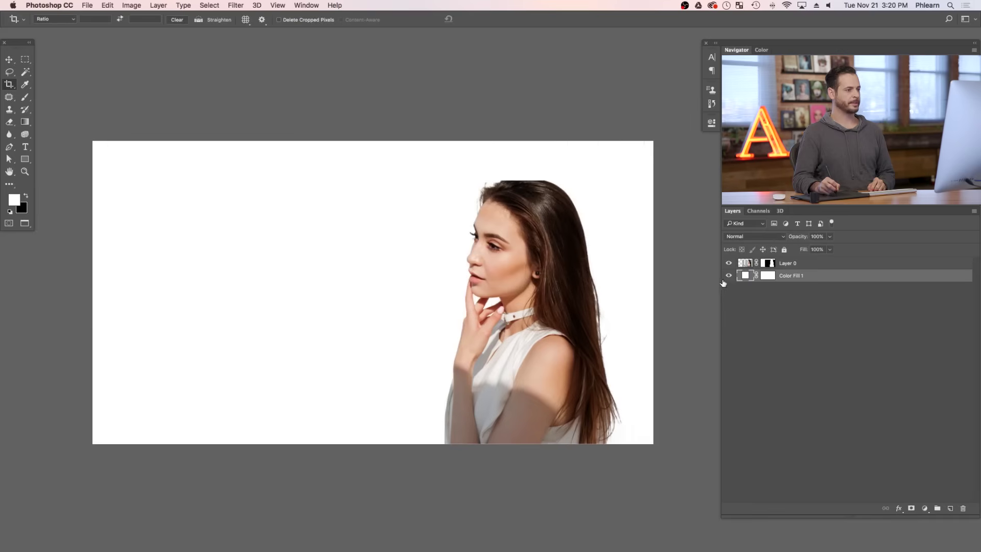
drag(582, 328, 530, 318)
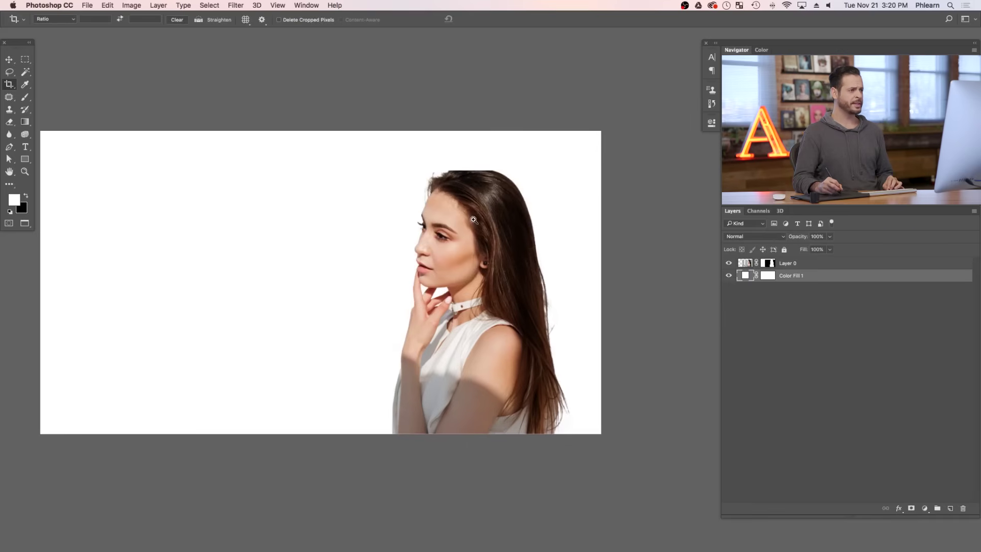
drag(481, 226, 494, 227)
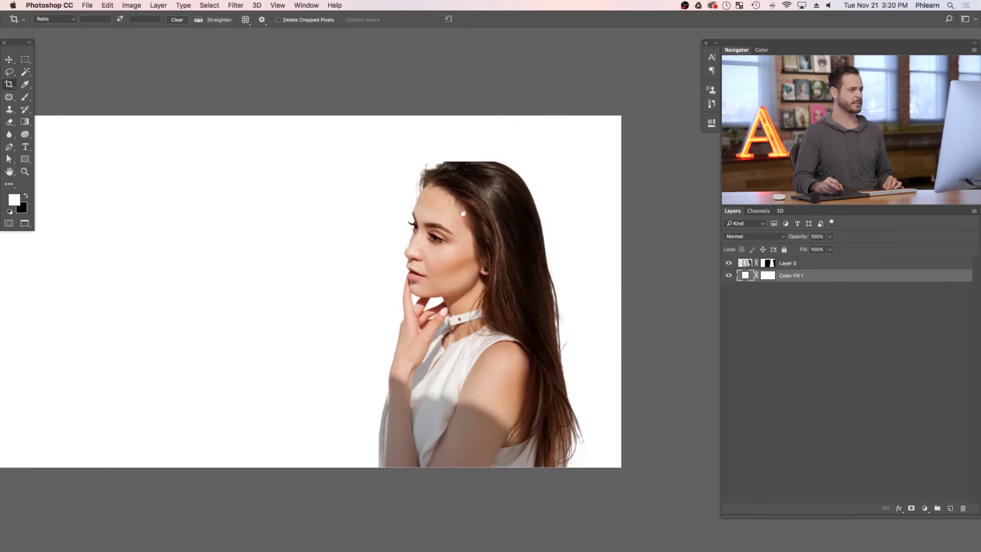
scroll(475, 216, up, 3)
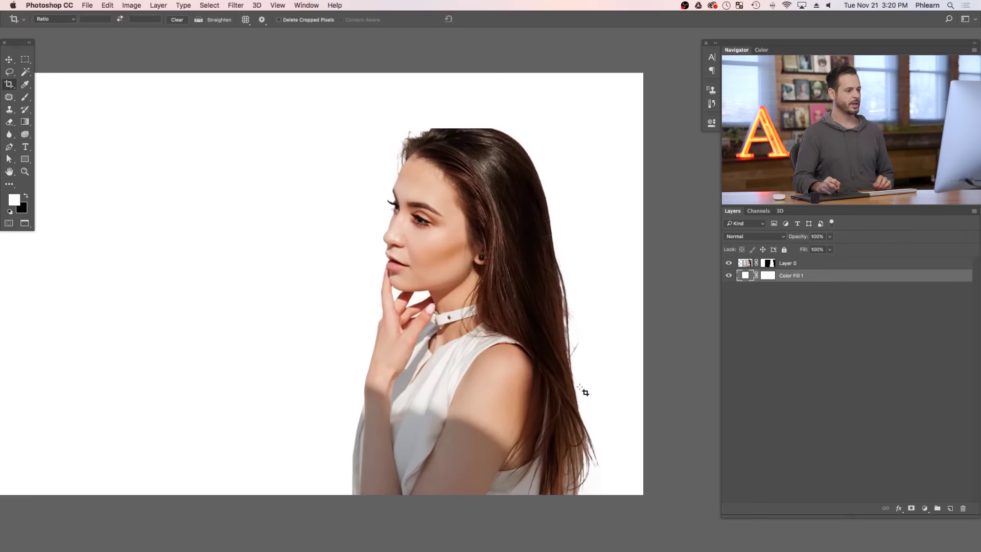
scroll(580, 449, up, 3)
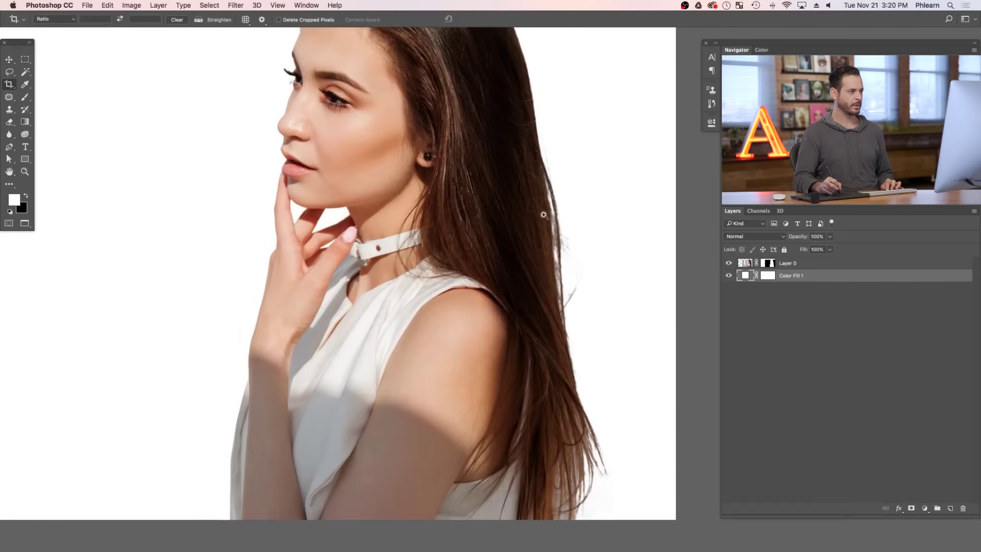
- Disable Layer 0's mask to bring back the brick background and add a new empty layer above it
scroll(539, 236, down, 3)
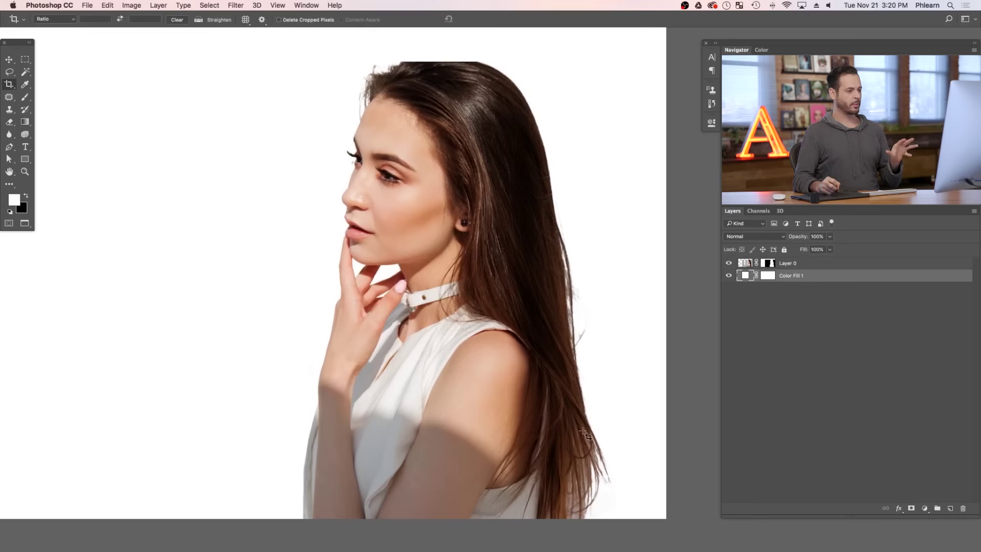
shift+click(766, 264)
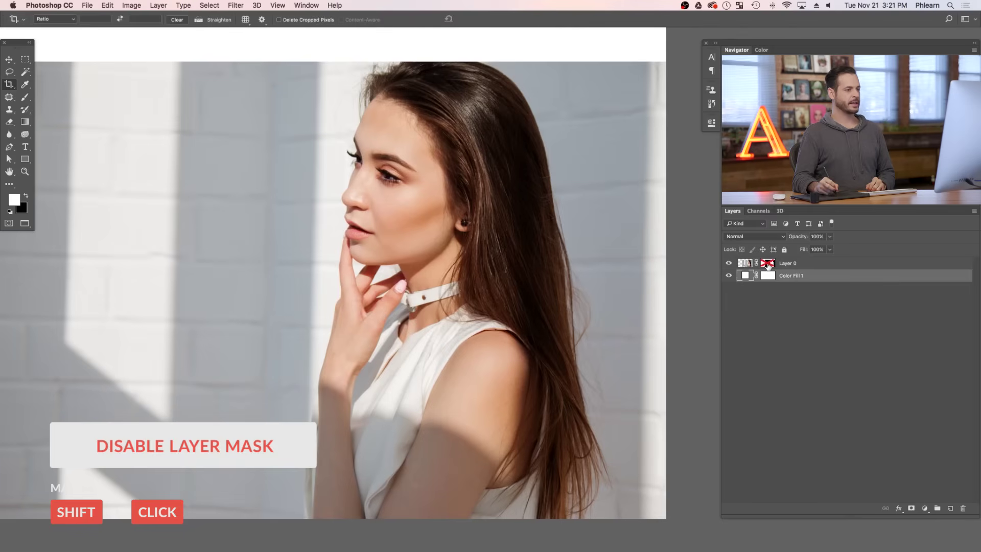
click(800, 264)
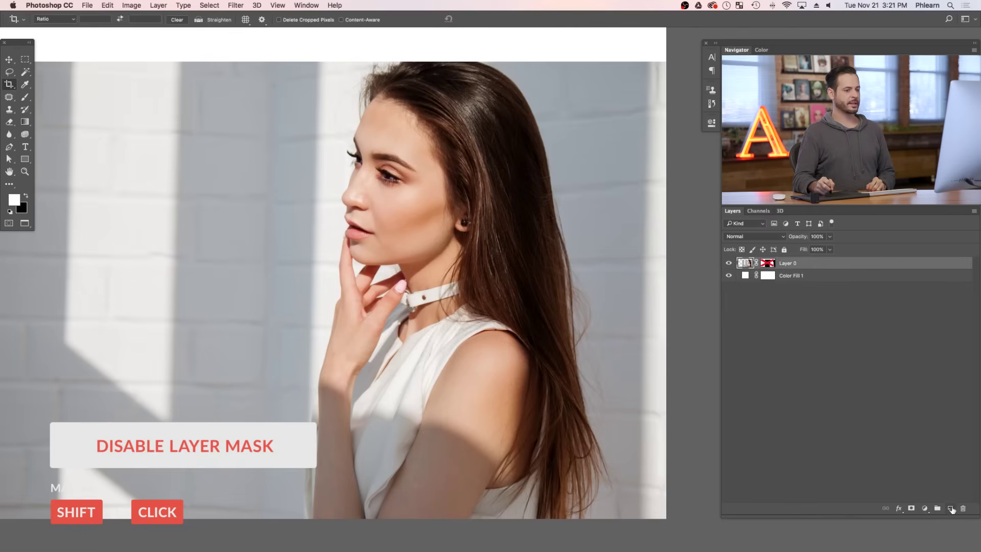
click(951, 509)
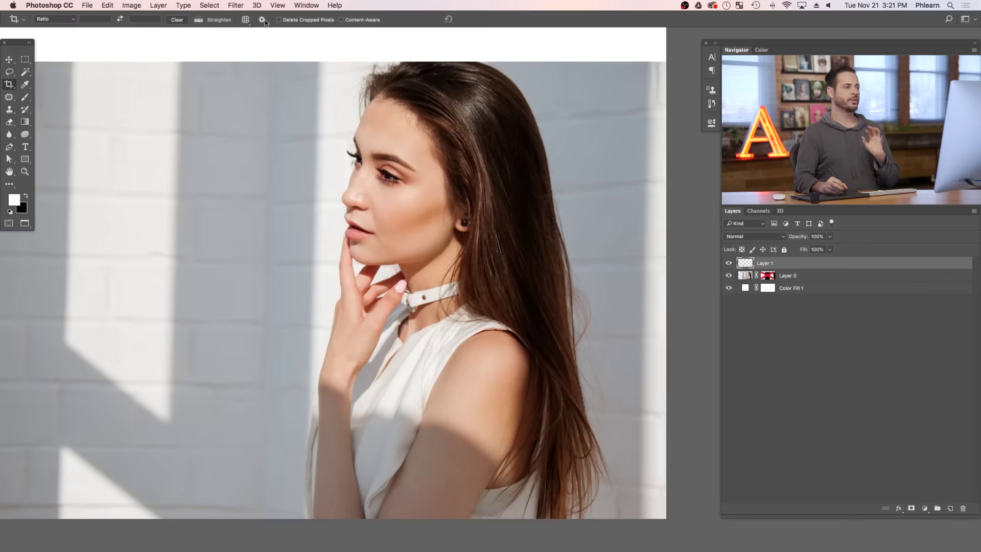
- Start a Color Range selection, sample the dark hair at the back edge, and set the fuzziness to 138
click(218, 6)
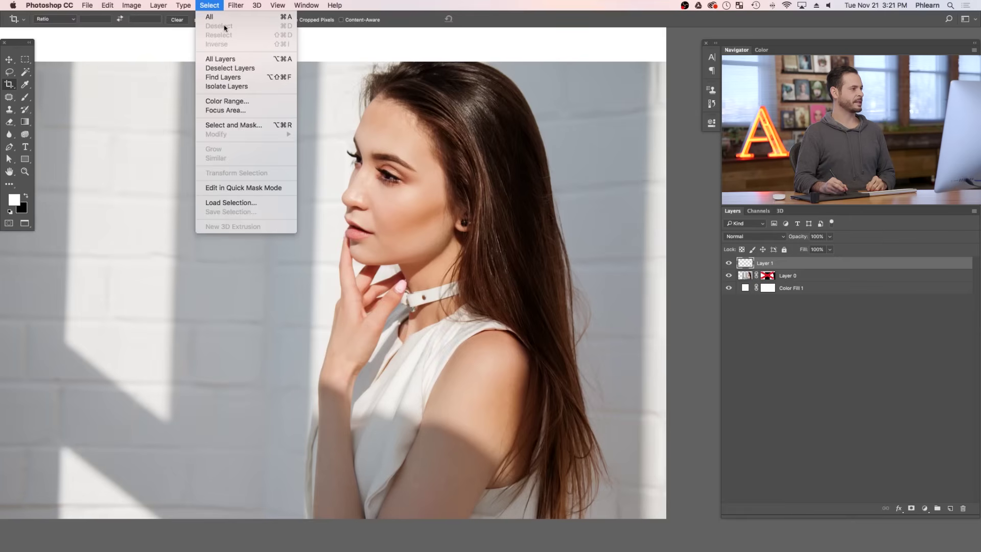
click(230, 101)
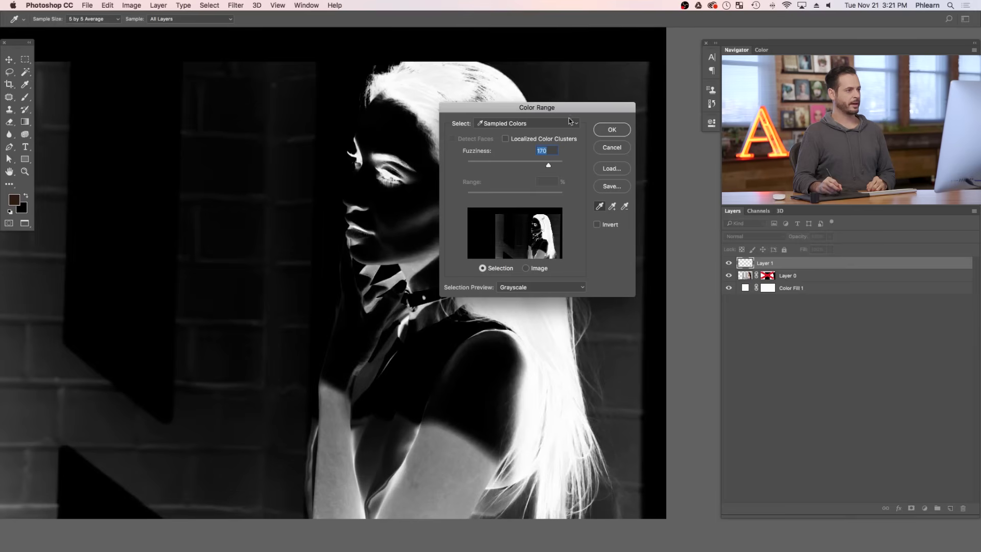
drag(574, 107, 407, 132)
click(573, 358)
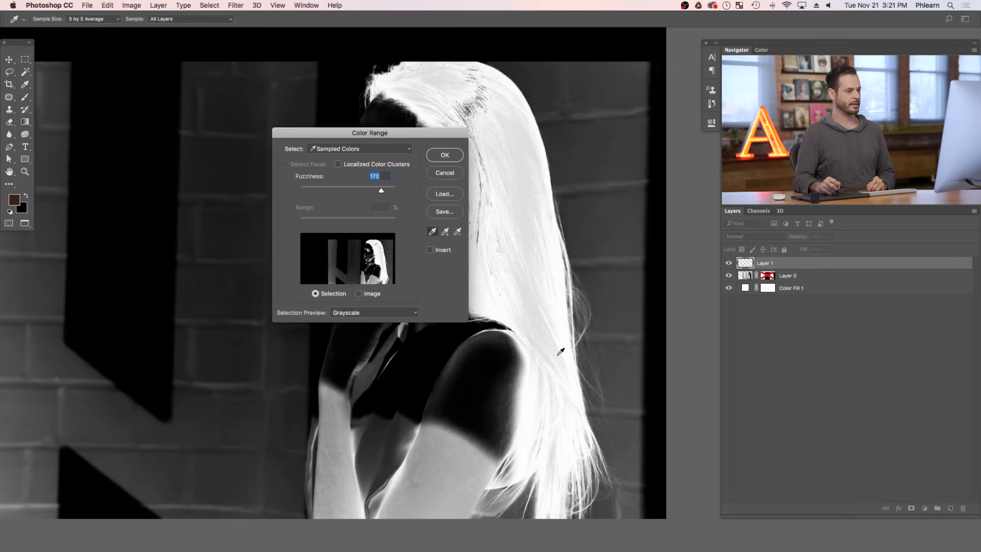
click(568, 305)
click(541, 304)
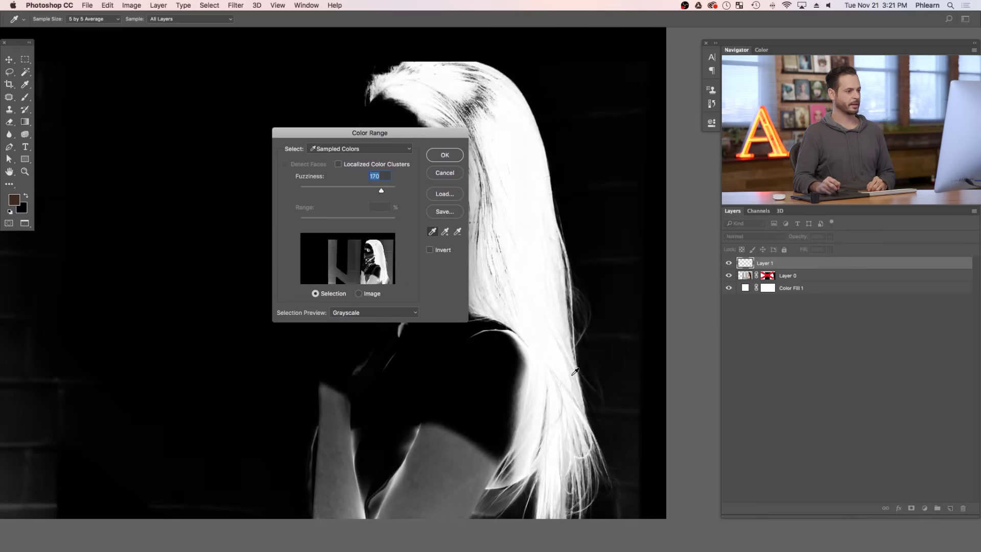
click(574, 371)
click(572, 355)
drag(367, 185, 366, 188)
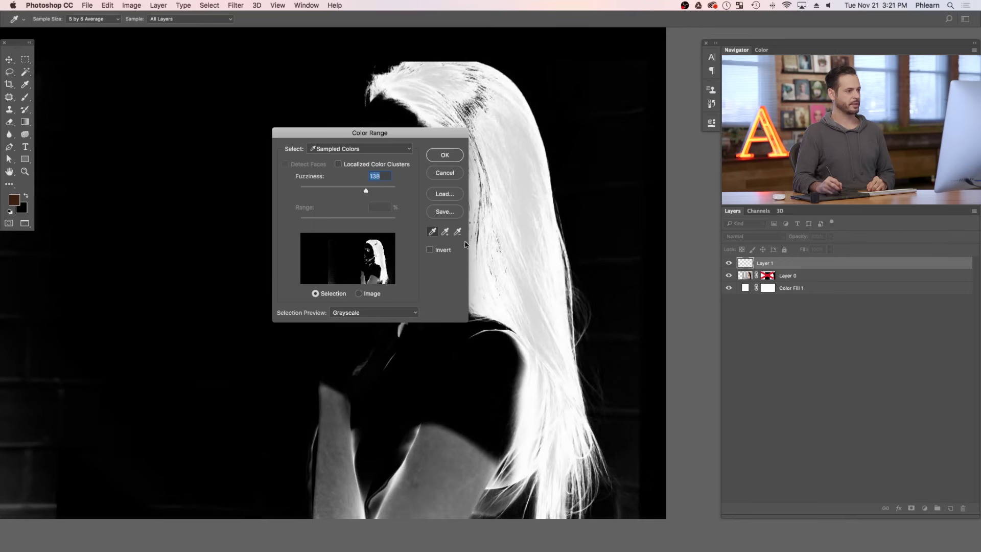
- Add more hair tones to the Color Range sample, set the fuzziness to 137, and load the selection
click(556, 284)
click(553, 295)
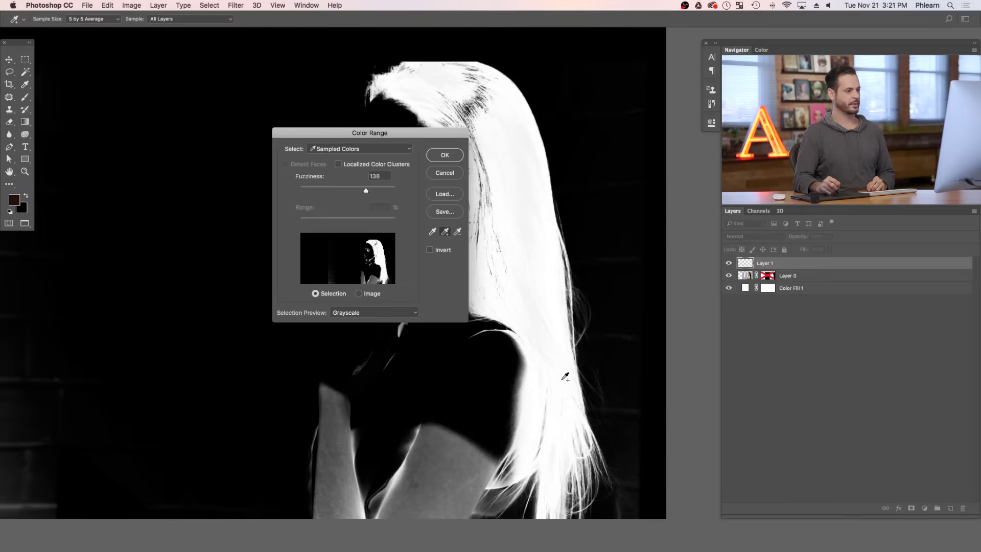
click(572, 381)
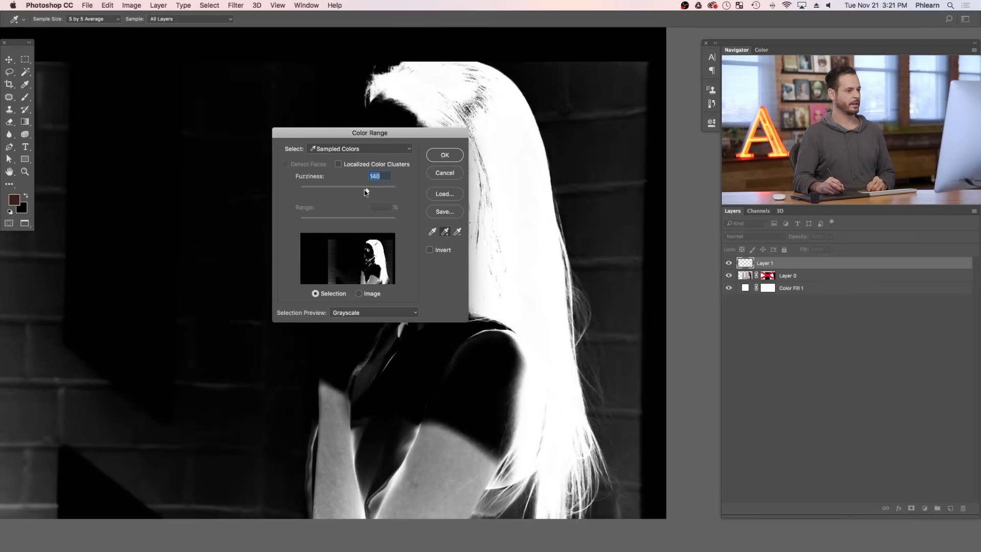
drag(365, 192, 364, 192)
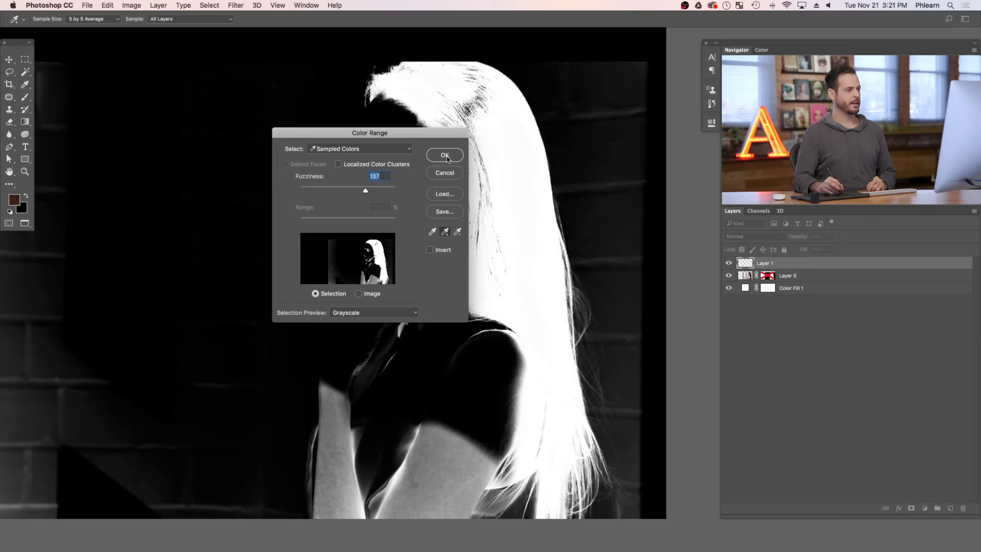
drag(437, 133, 280, 166)
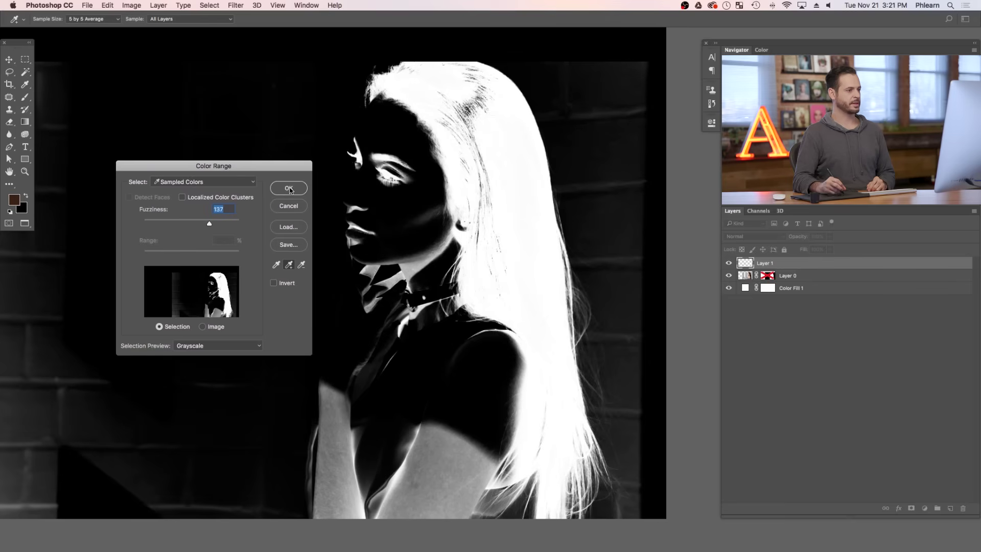
click(288, 189)
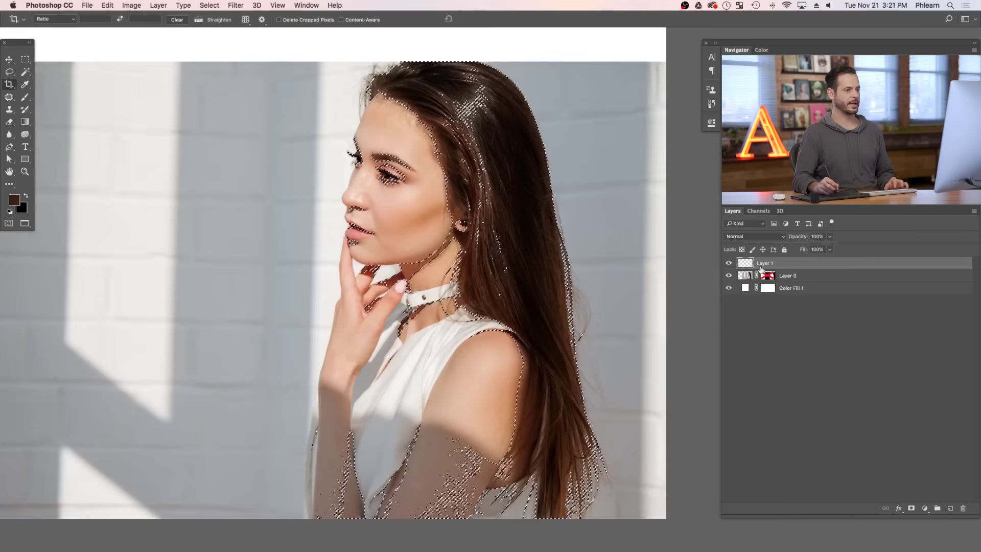
- Hide Layer 1, re-enable and target Layer 0's mask, choose the Brush tool, and hide the selection outline
click(728, 262)
shift+click(767, 276)
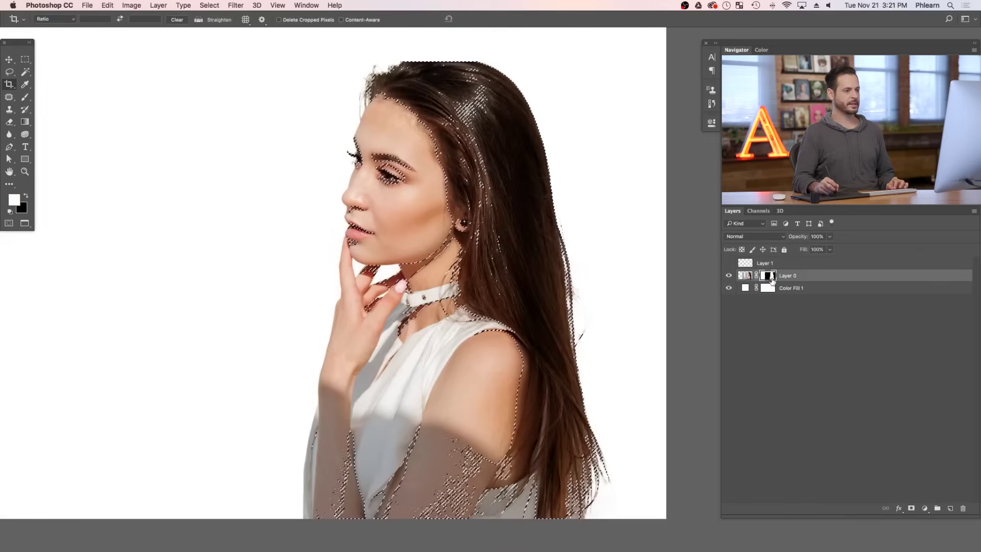
key(b)
drag(556, 358, 542, 286)
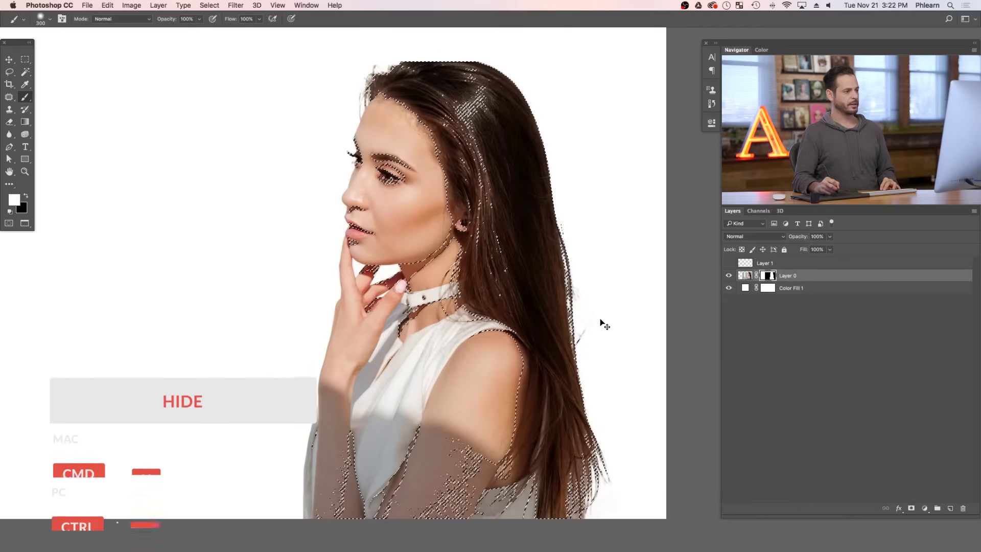
key(super+h)
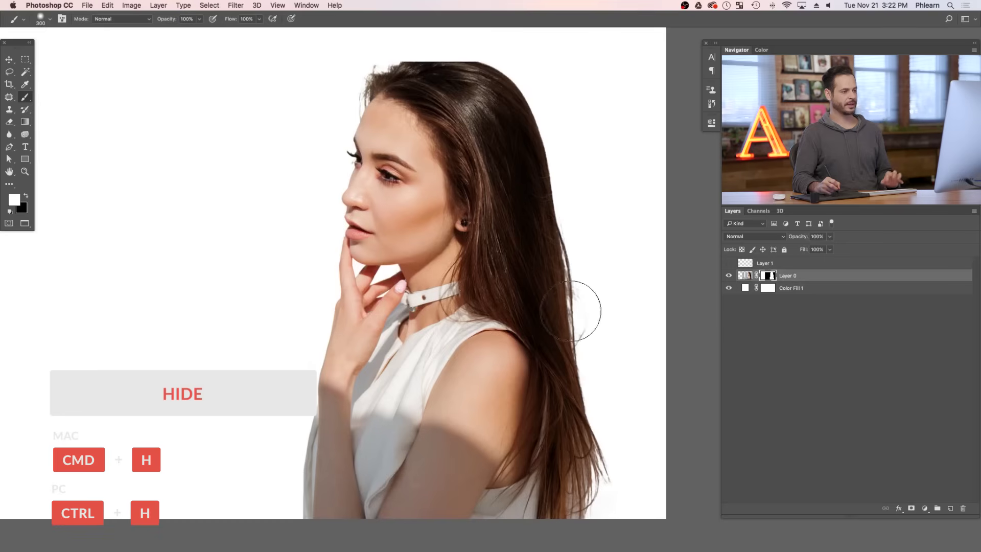
- Paint white on Layer 0's mask along the back hair and the forehead hairline to reveal the loose strands
drag(575, 330, 604, 329)
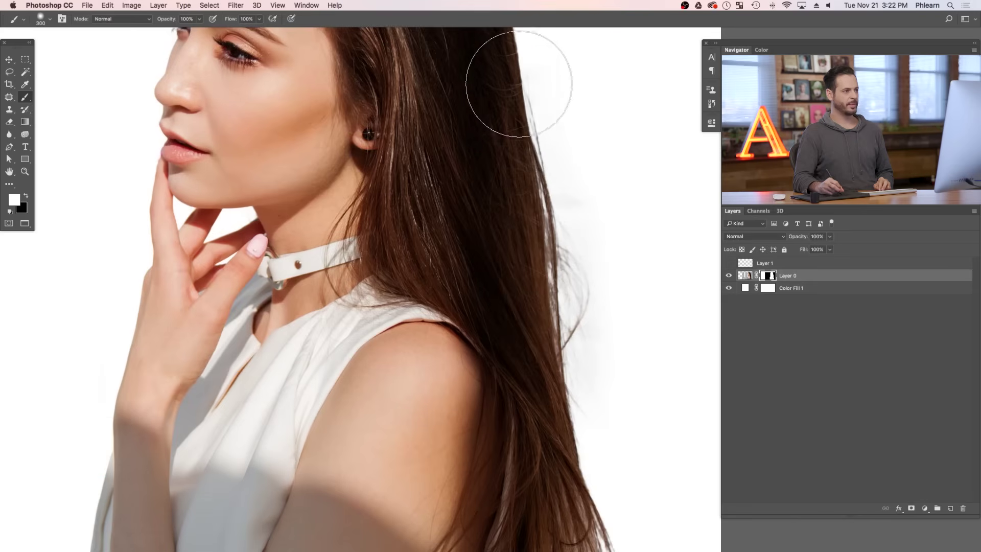
scroll(510, 278, down, 5)
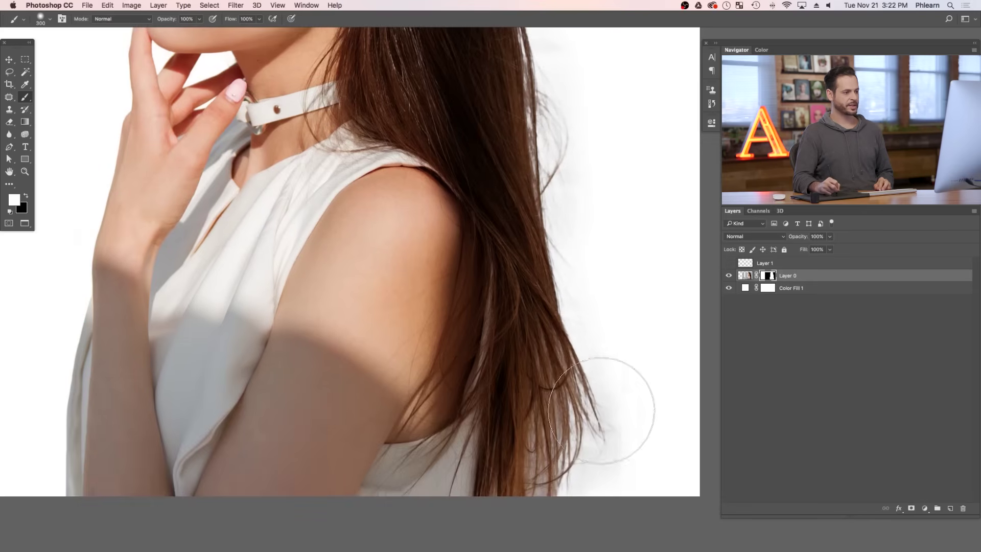
scroll(562, 347, up, 10)
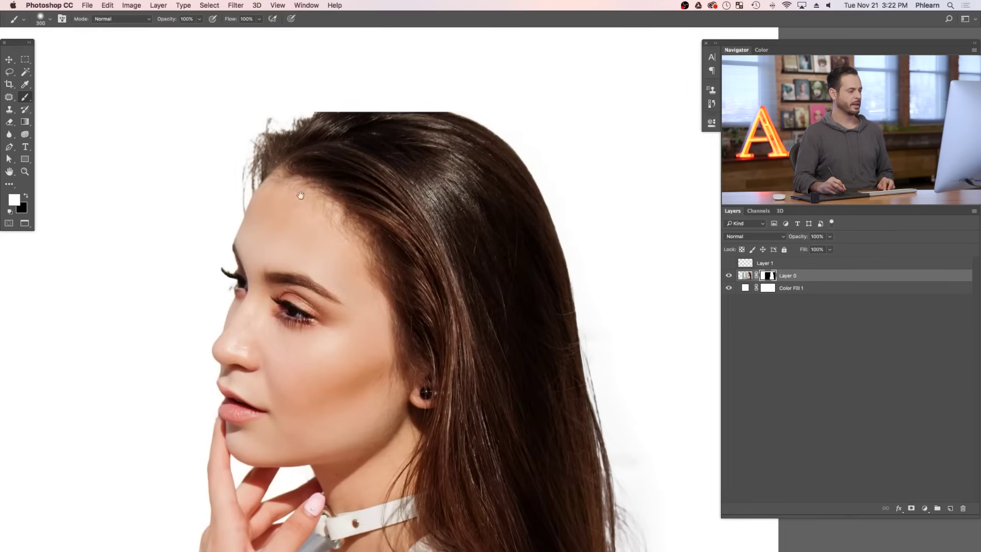
scroll(302, 192, left, 3)
scroll(301, 192, up, 1)
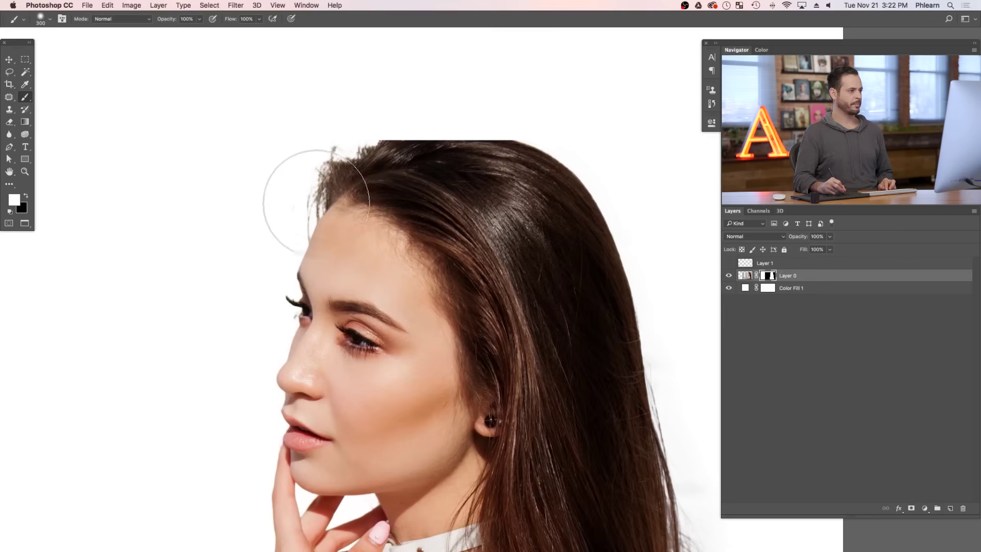
drag(370, 144, 303, 91)
- Examine the restored strands along the back hair and crown for leftover brick background
scroll(302, 91, down, 10)
scroll(302, 91, right, 7)
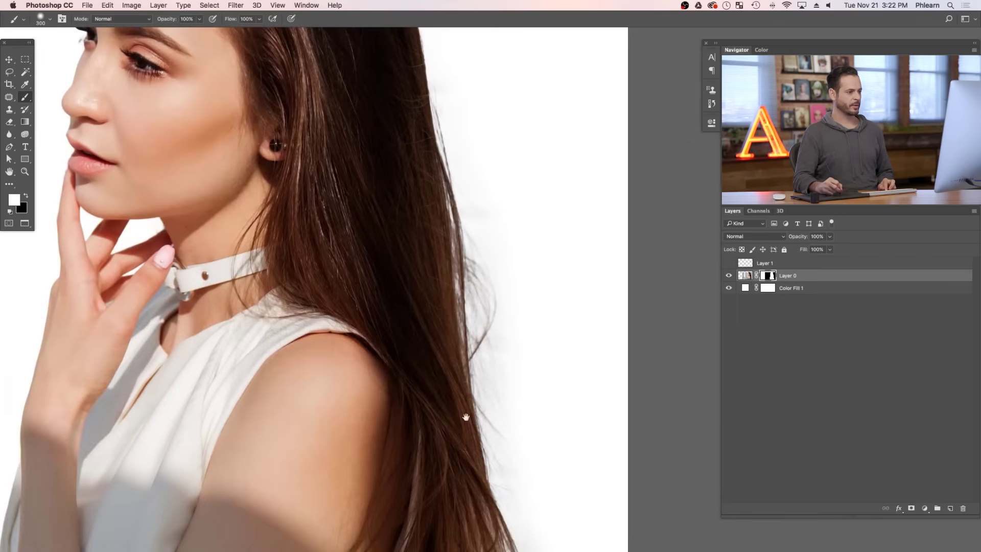
scroll(467, 438, down, 5)
scroll(467, 438, right, 1)
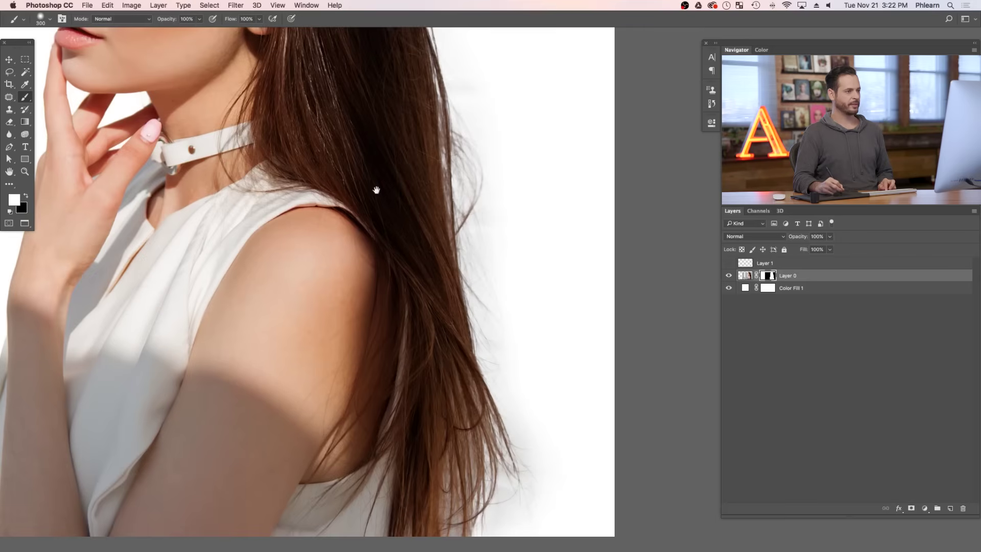
scroll(466, 379, up, 9)
scroll(467, 379, left, 2)
scroll(503, 368, up, 7)
scroll(503, 368, left, 2)
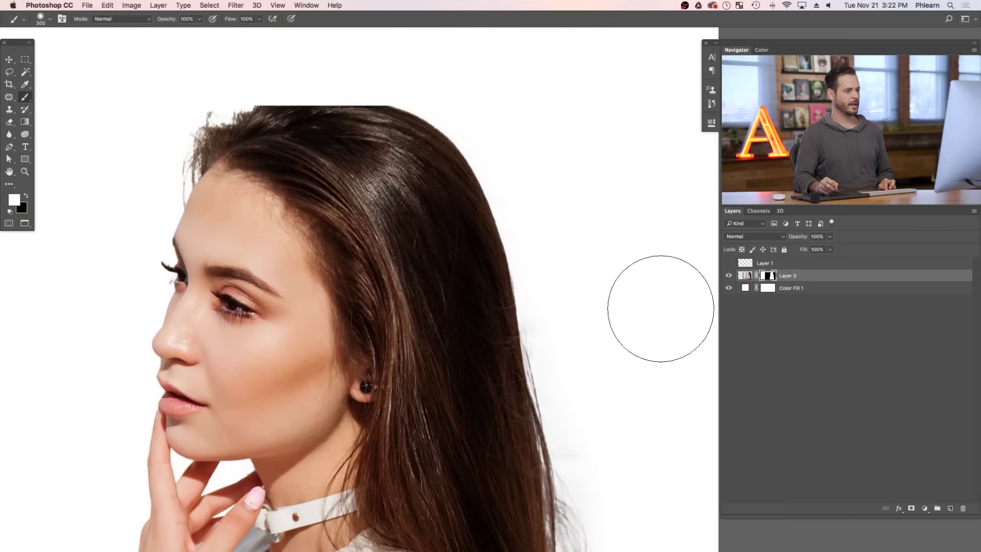
drag(658, 366, 626, 266)
- Show Layer 0's mask alone and paint the gray brick remnants beside the back hair black with a smaller brush, lowering the flow to 20%
alt+click(767, 276)
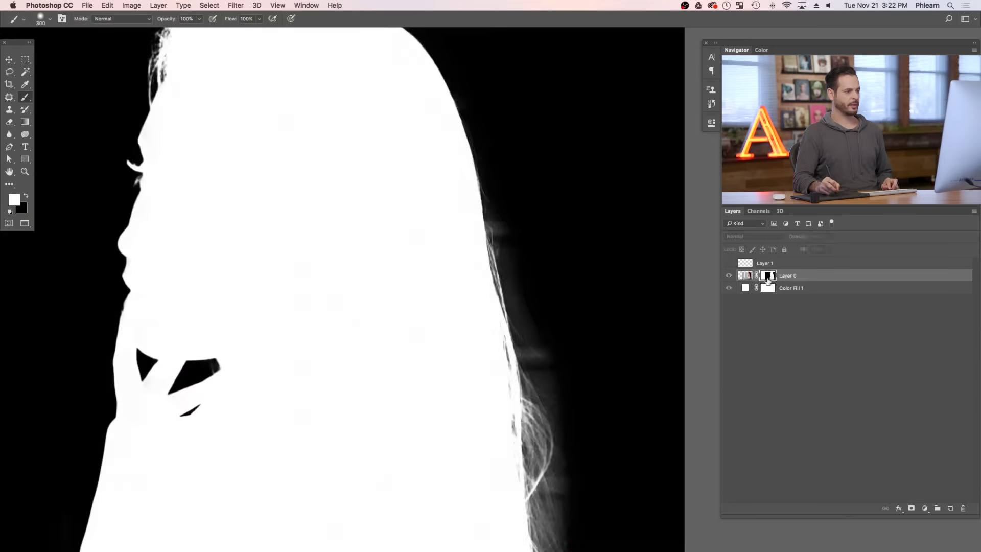
drag(608, 340, 590, 344)
drag(589, 392, 519, 241)
drag(514, 331, 539, 330)
drag(539, 200, 537, 277)
key(x)
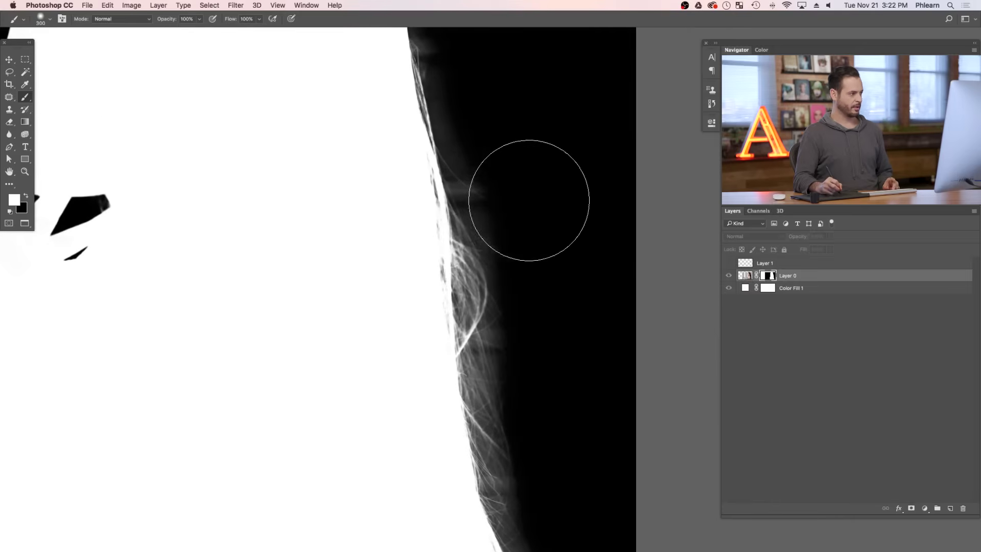
drag(499, 186, 479, 192)
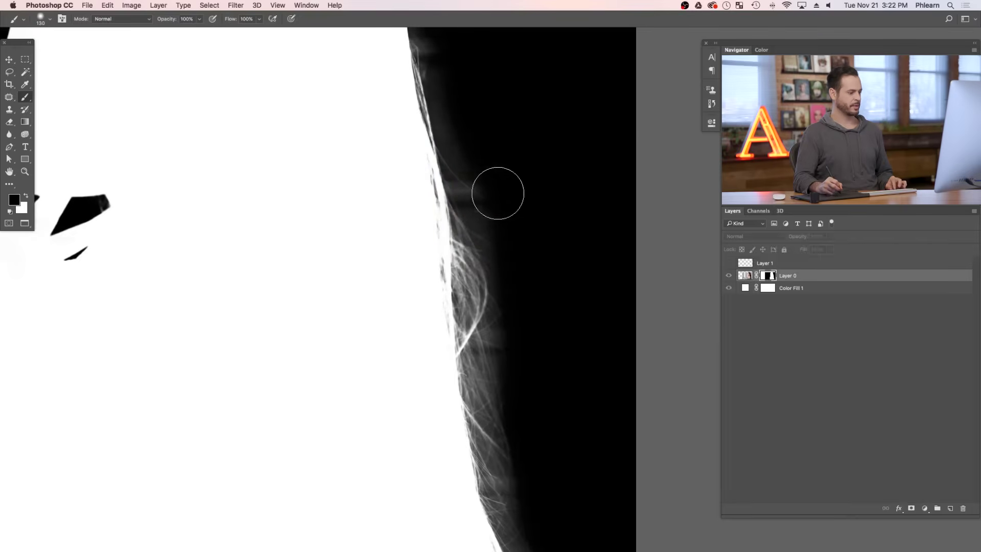
mouse_move(492, 223)
mouse_down()
mouse_move(459, 167)
mouse_move(513, 246)
mouse_up()
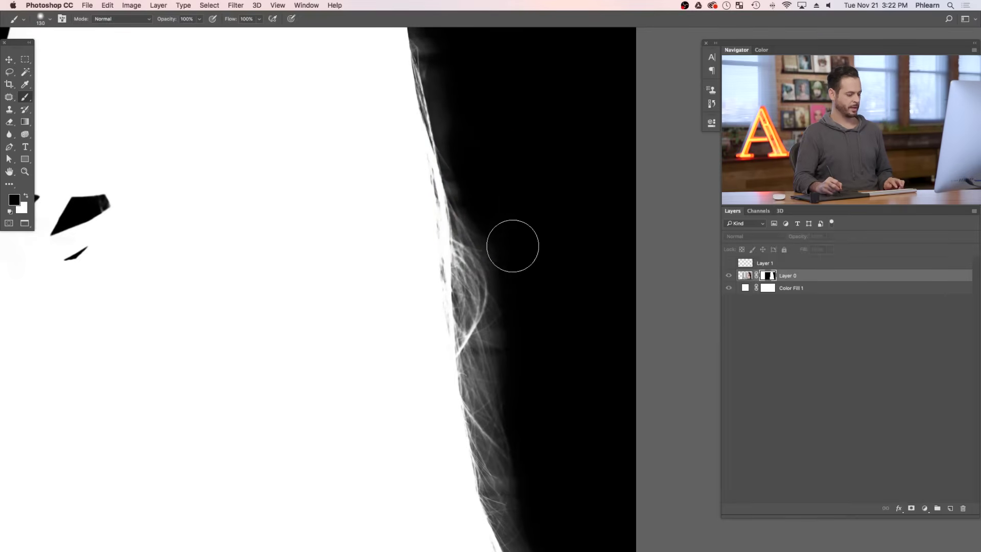
mouse_move(503, 355)
mouse_down()
mouse_move(521, 446)
mouse_move(498, 229)
mouse_up()
mouse_move(486, 308)
mouse_down()
mouse_move(507, 333)
mouse_move(527, 454)
mouse_move(523, 394)
mouse_move(496, 452)
mouse_move(507, 463)
mouse_move(501, 435)
mouse_move(516, 454)
mouse_up()
drag(276, 180, 469, 439)
mouse_move(316, 69)
mouse_down()
mouse_move(422, 311)
mouse_move(445, 404)
mouse_up()
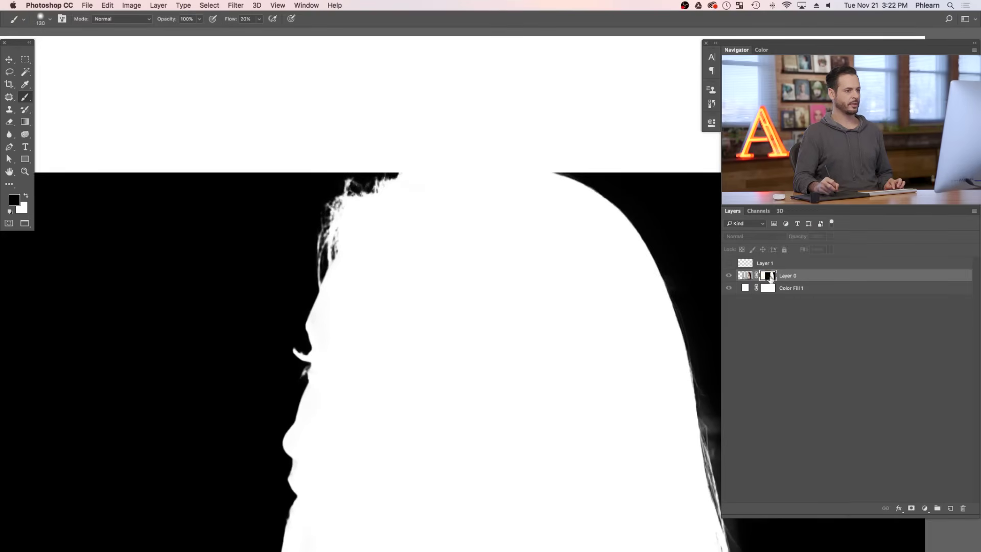
- Return from the mask view to the image, disable Layer 0's mask, and select and show Layer 1
click(729, 265)
click(773, 266)
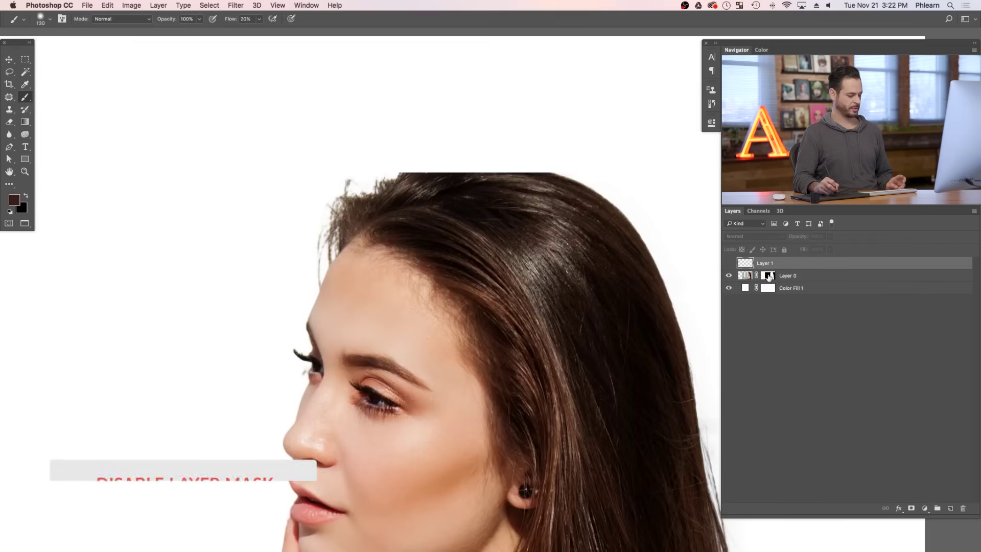
shift+click(767, 277)
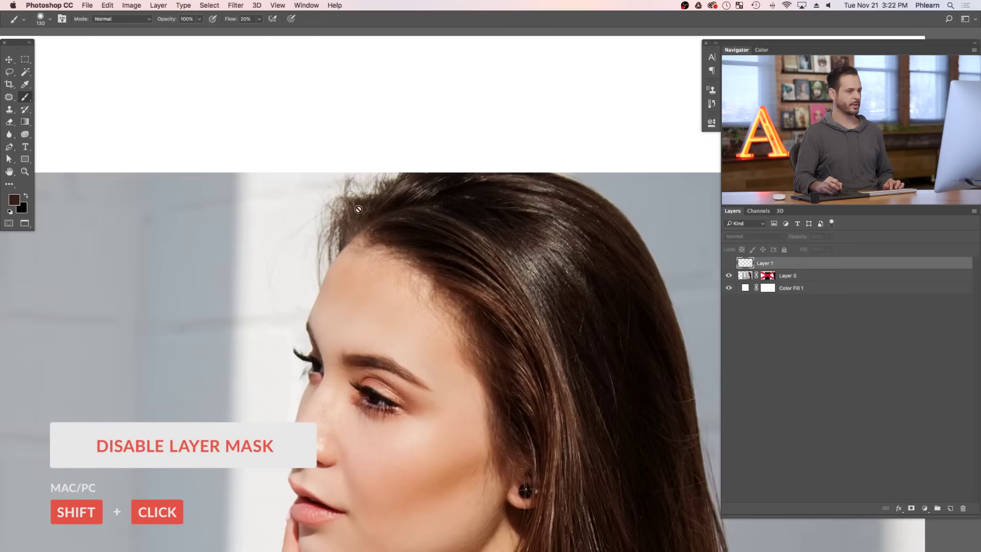
click(729, 263)
- Create a Color Range selection by sampling the loose hair above the forehead, with a fuzziness of 169
click(209, 5)
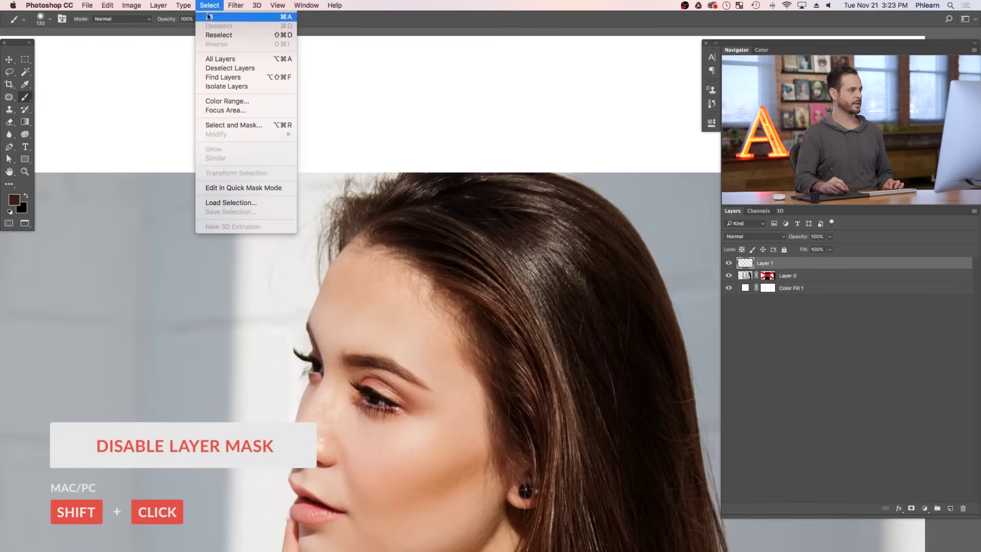
click(227, 101)
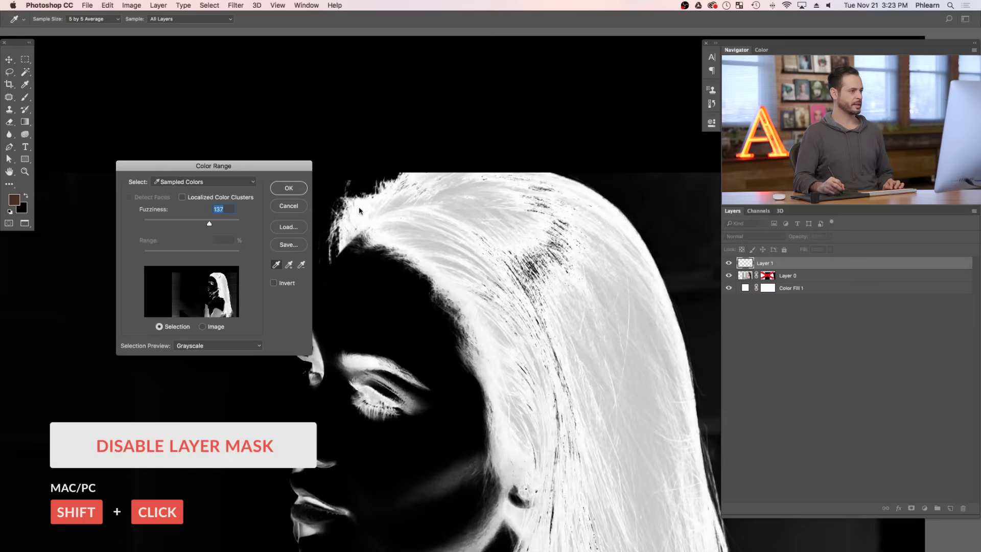
click(356, 200)
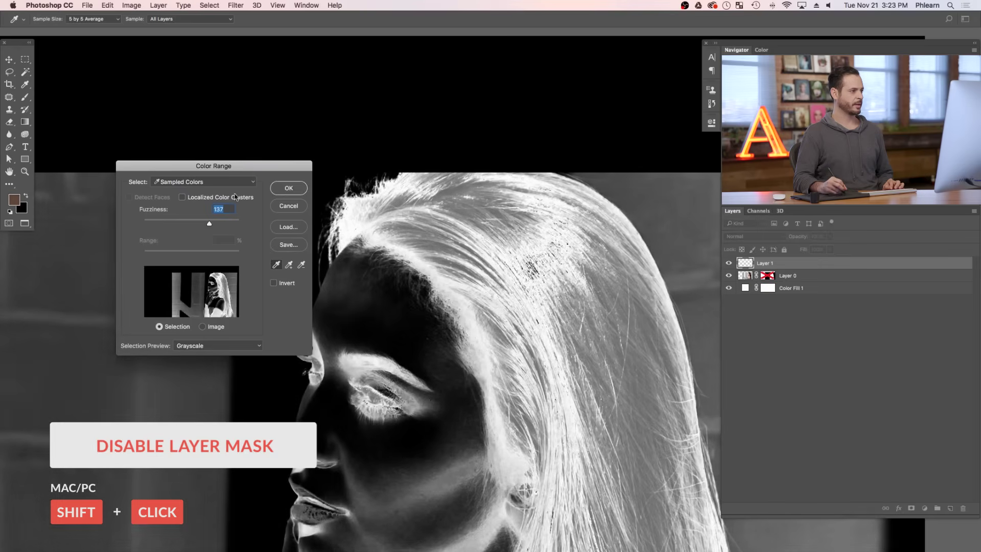
drag(211, 224, 224, 224)
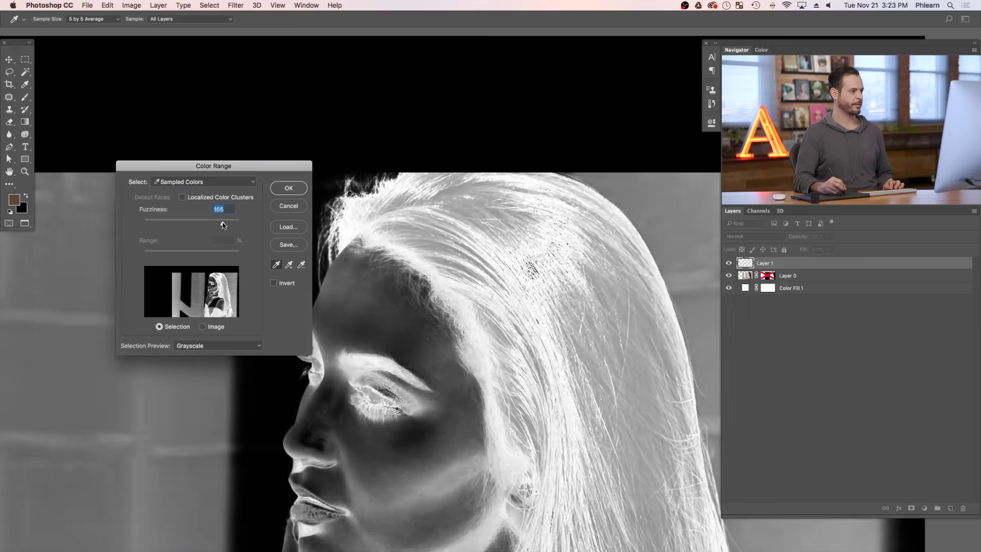
drag(225, 166, 149, 169)
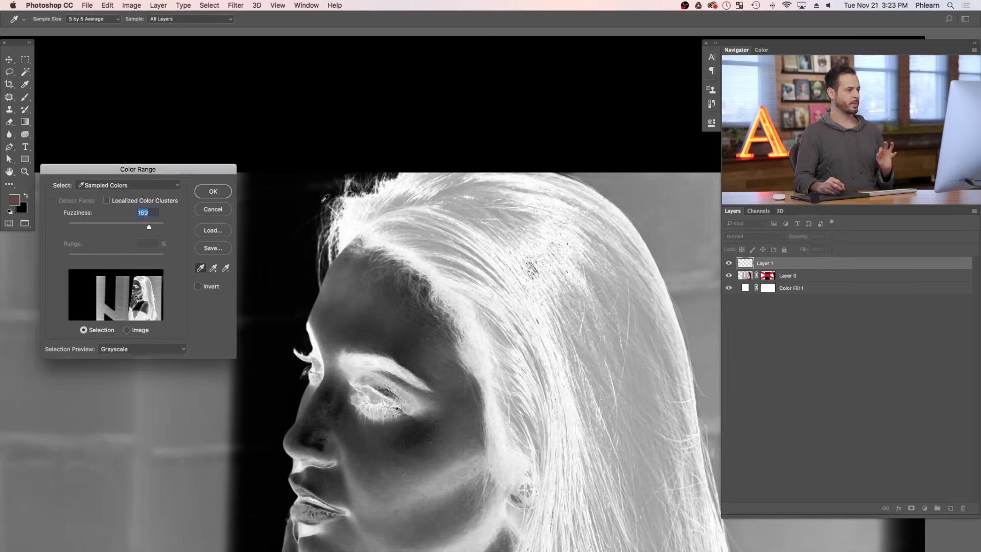
click(214, 192)
- Re-enable Layer 0's mask, hide the selection outline, and paint white at 60% flow along the front hairline to reveal the loose strands
key(b)
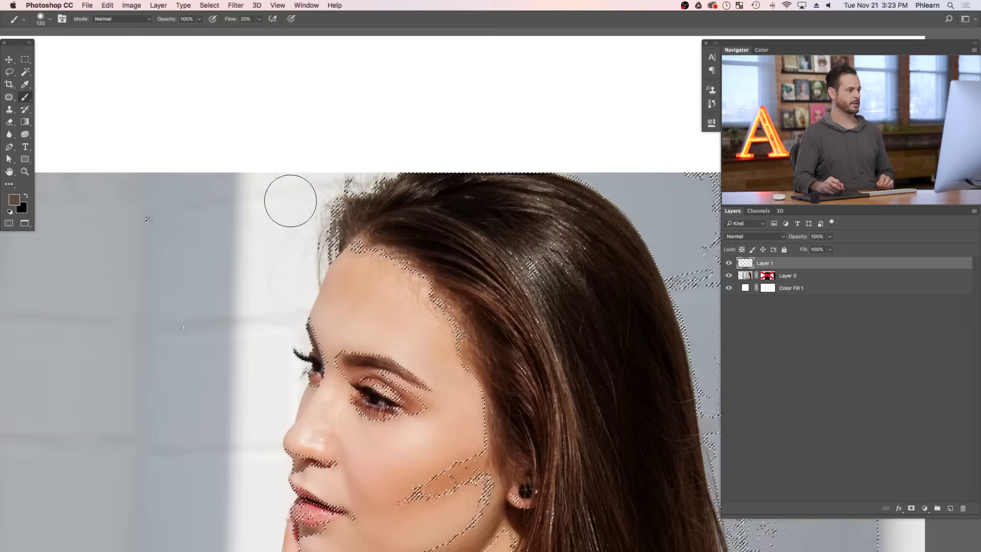
shift+click(767, 275)
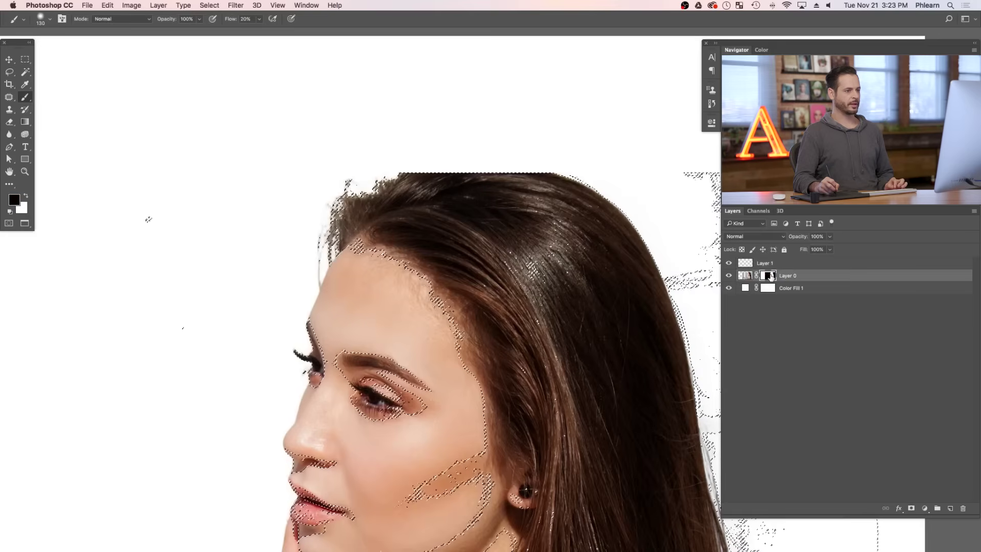
key(x)
key(super+h)
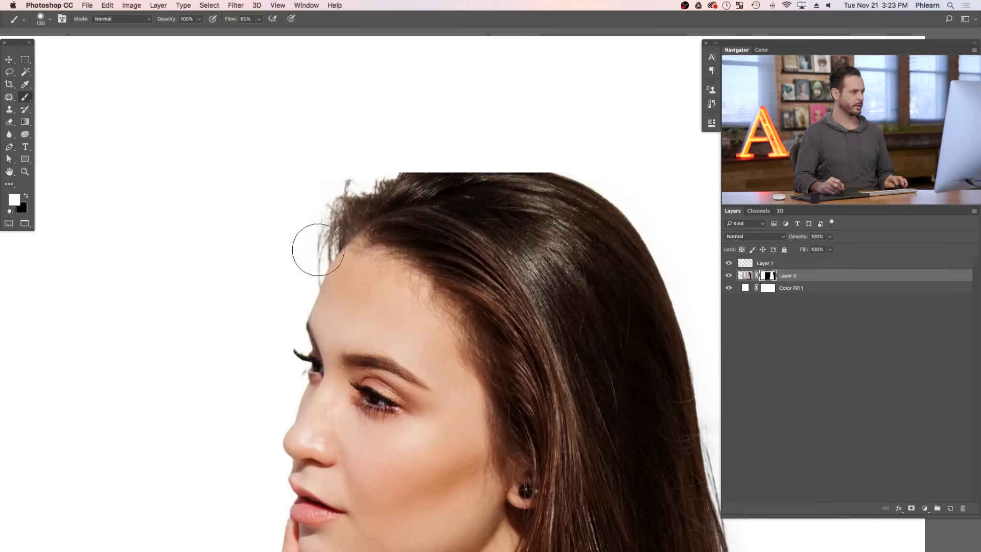
scroll(346, 208, up, 2)
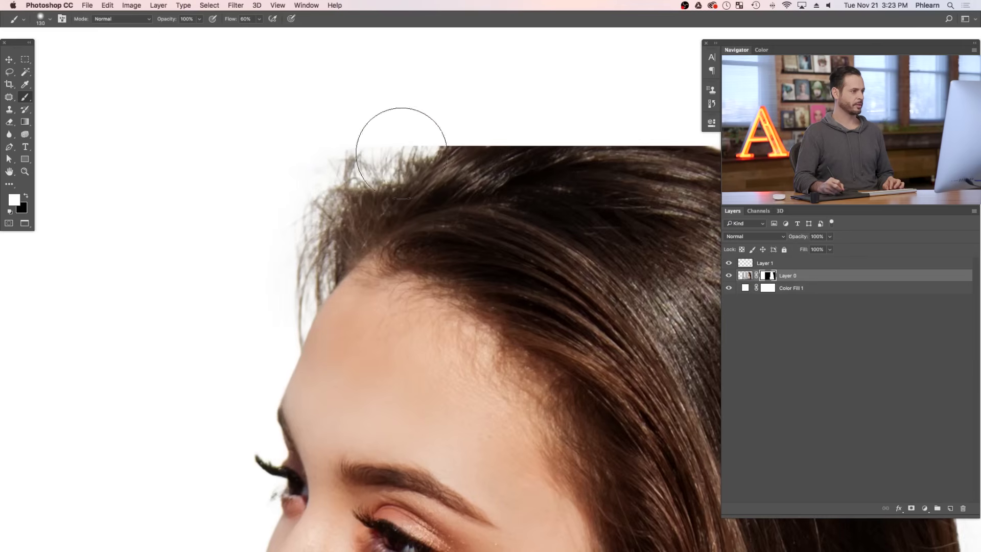
drag(440, 313, 444, 265)
key(super+minus)
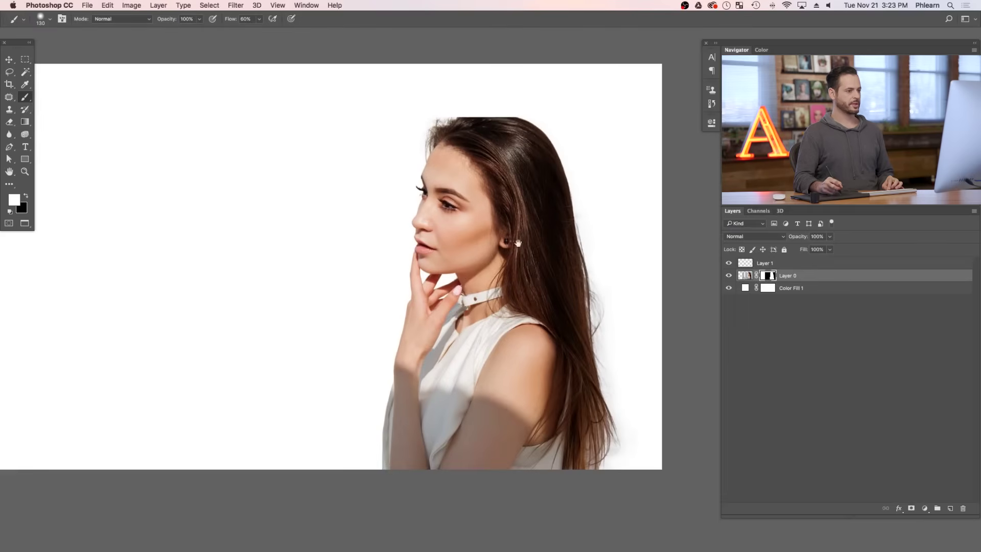
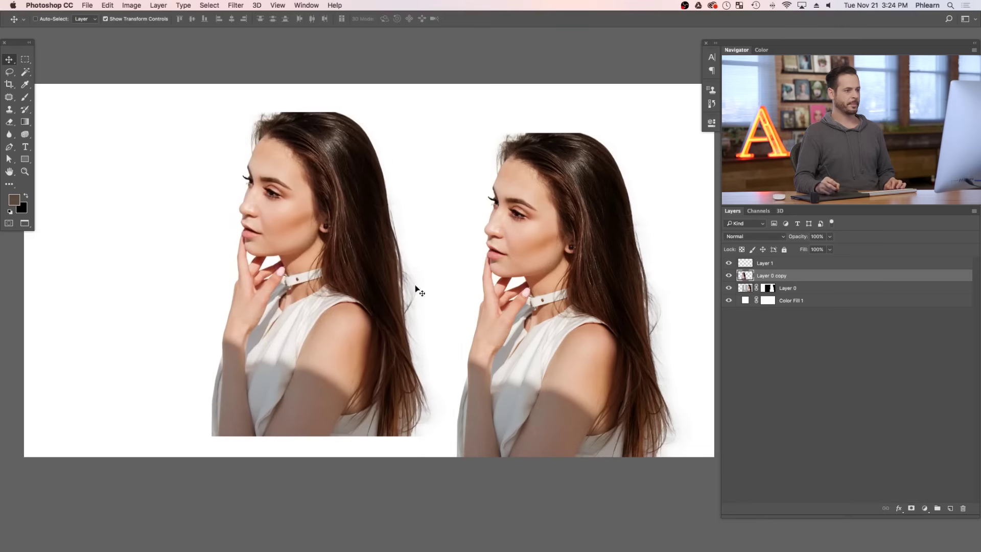
- Keep only the rectangular back-of-head hair section on Layer 0 copy, deleting everything outside it and clearing the selection
click(729, 275)
click(729, 276)
click(729, 275)
click(729, 275)
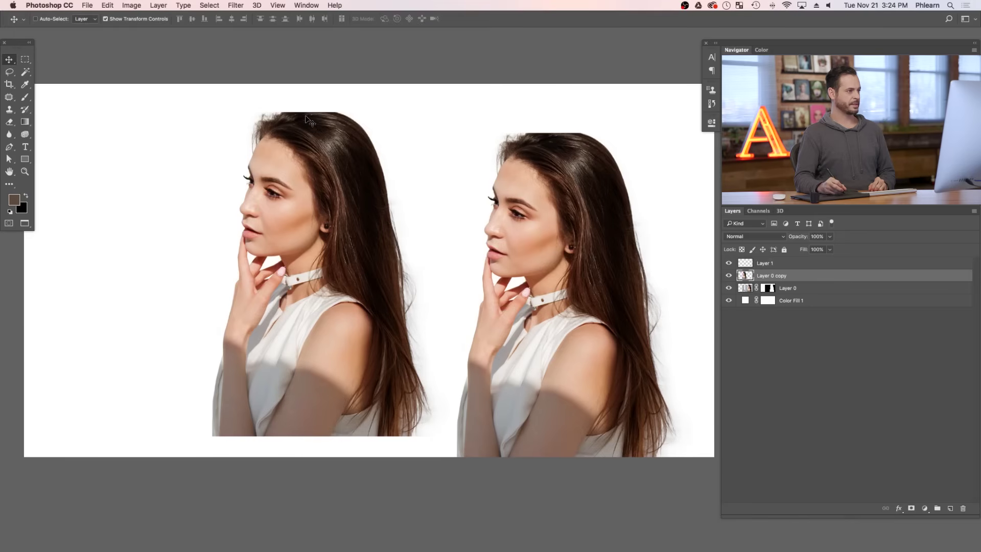
click(25, 61)
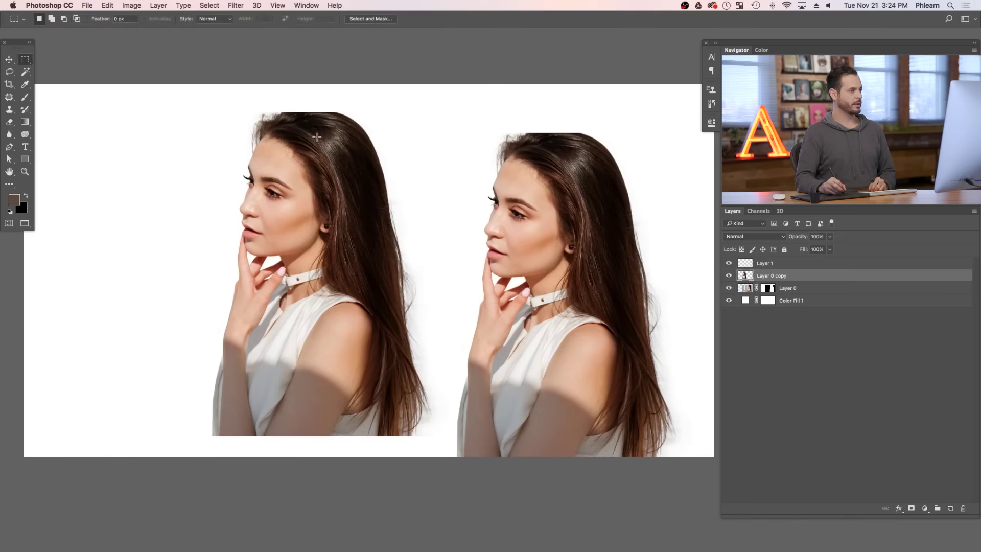
drag(310, 107, 399, 243)
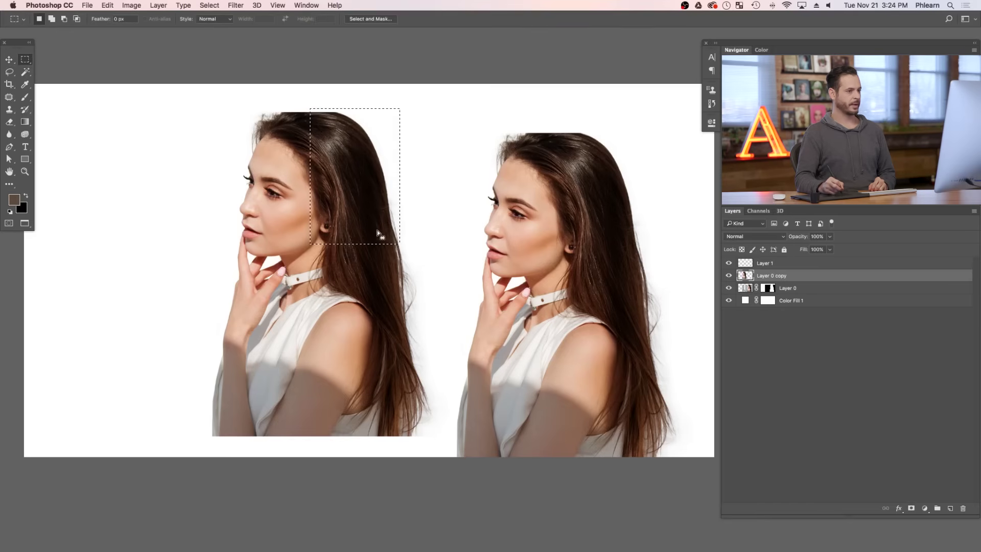
click(210, 5)
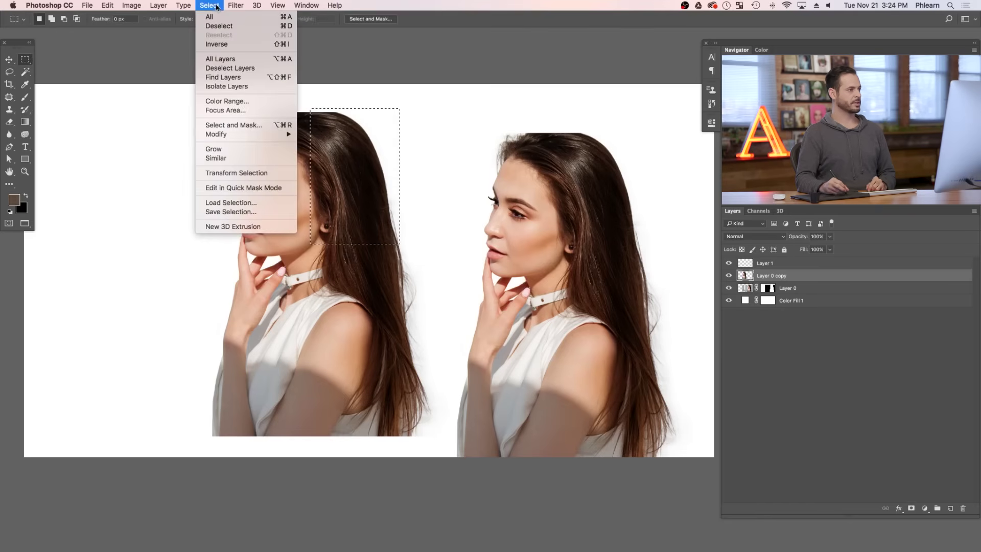
click(217, 44)
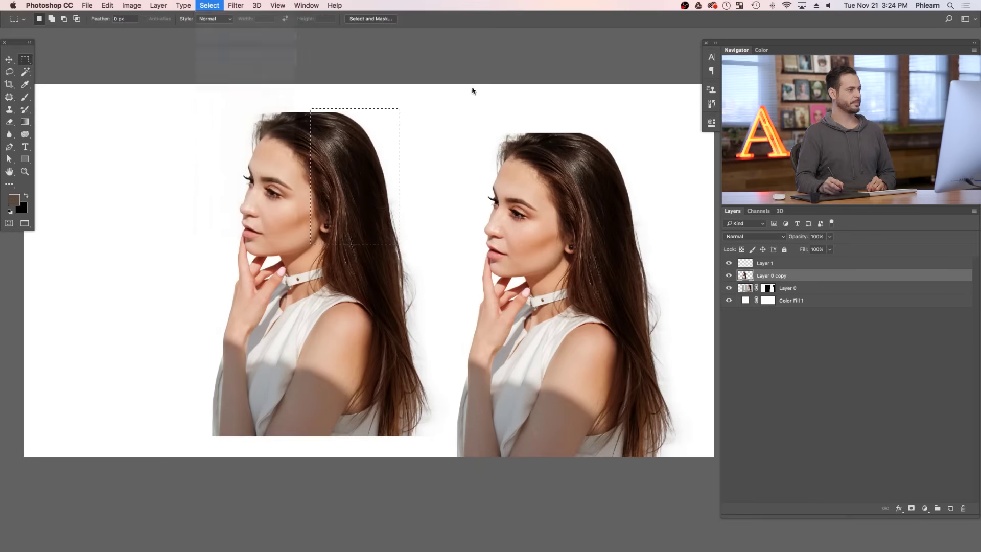
key(Delete)
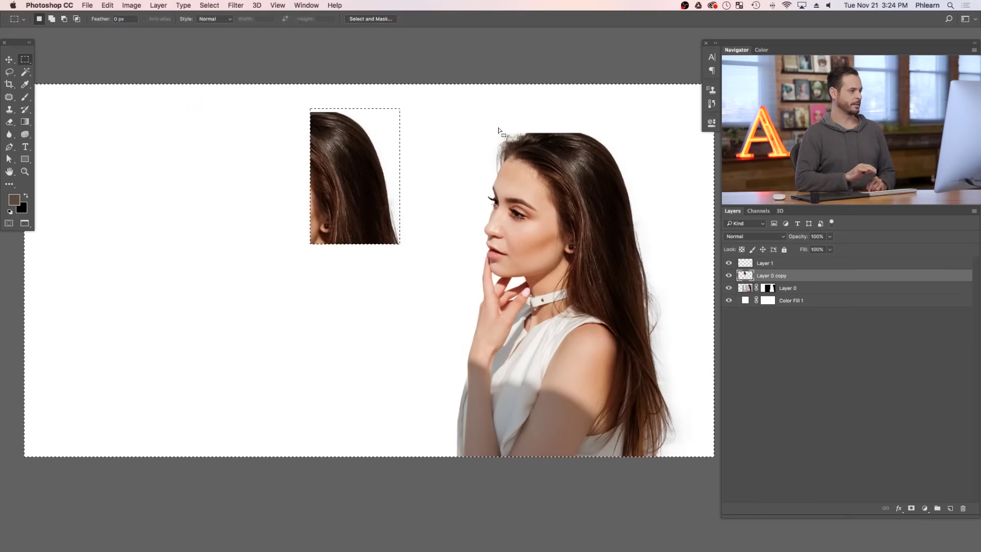
key(super+d)
- Lower the hair patch's opacity to 81% and position it over the woman's cropped-off crown
key(v)
drag(360, 202, 407, 228)
drag(803, 240, 795, 239)
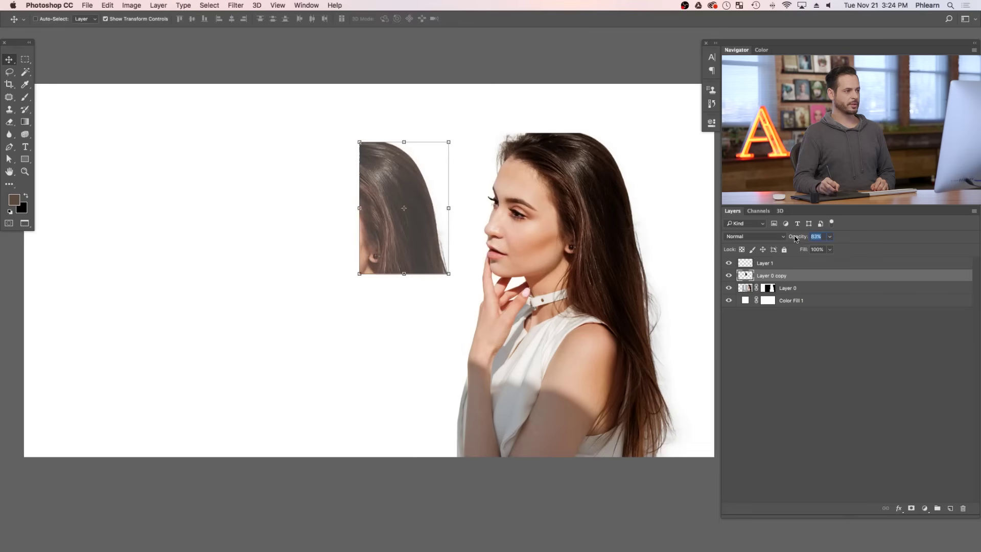
drag(414, 242, 608, 202)
mouse_move(549, 233)
mouse_down()
mouse_move(545, 247)
mouse_move(460, 307)
mouse_move(535, 277)
mouse_move(561, 227)
mouse_up()
- Rotate the hair patch to about -60° and skew it to about -5.6° to fit the curve of her head, applying the transform
drag(605, 274, 653, 137)
drag(508, 149, 547, 263)
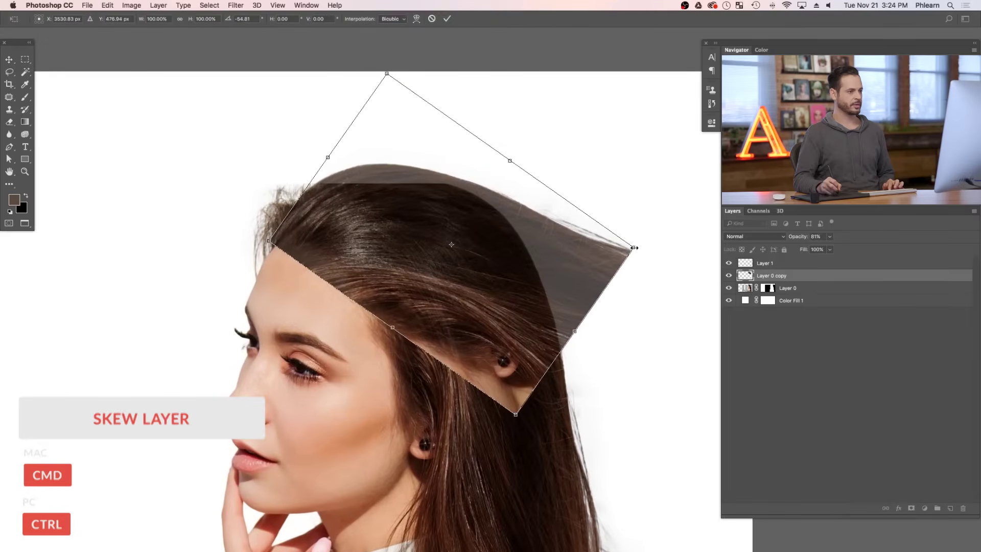
drag(633, 249, 584, 231)
mouse_move(481, 242)
mouse_down()
mouse_move(463, 258)
mouse_move(467, 266)
mouse_move(473, 252)
mouse_up()
drag(573, 249, 612, 246)
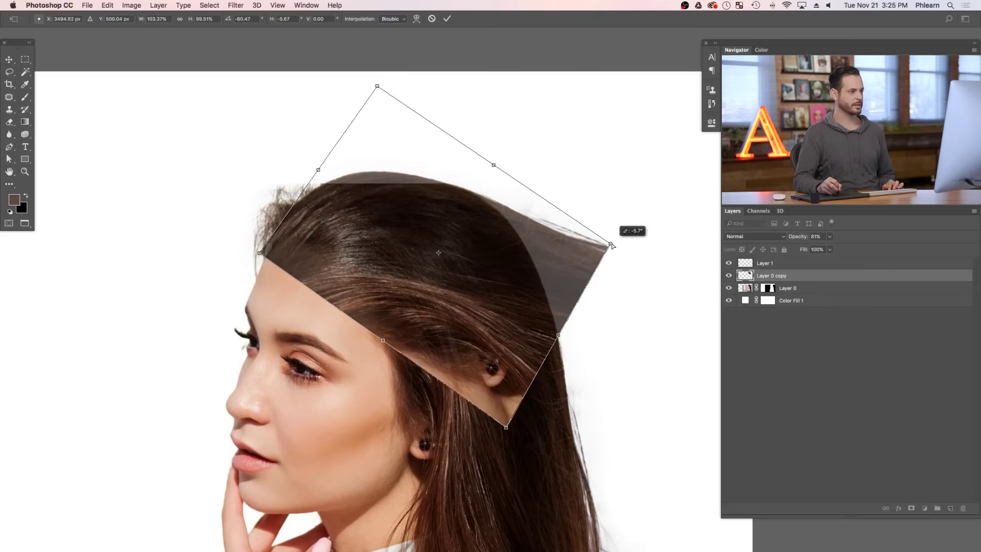
mouse_move(348, 229)
mouse_down()
mouse_move(358, 232)
mouse_move(345, 229)
mouse_up()
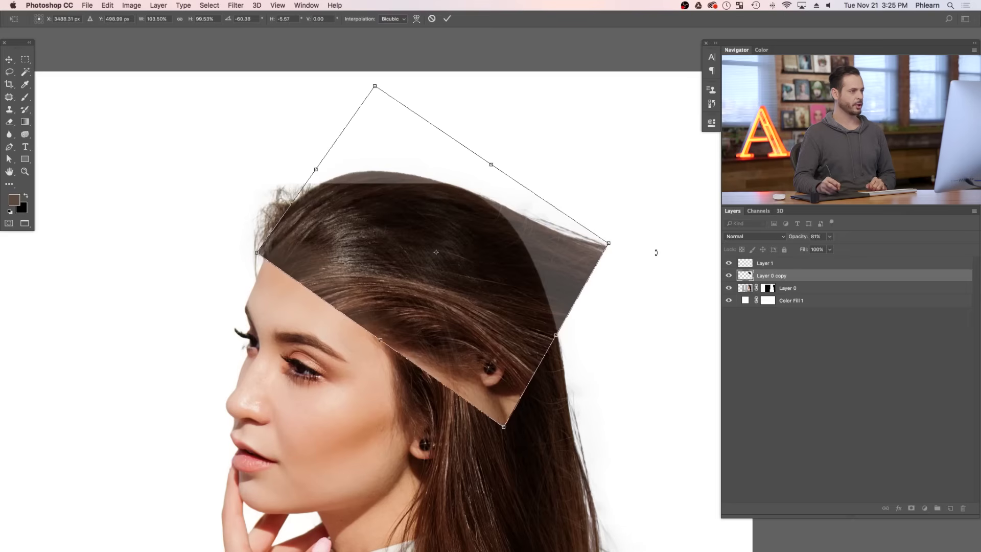
click(447, 18)
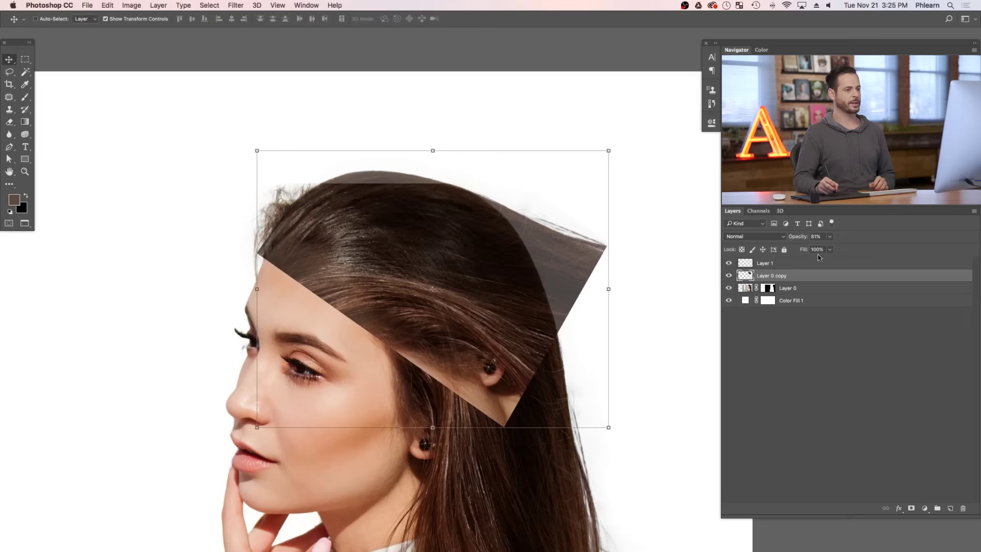
- Restore the patch to 100% opacity, add a black layer mask, and paint white along the crown to reveal the rounded hair
key(0)
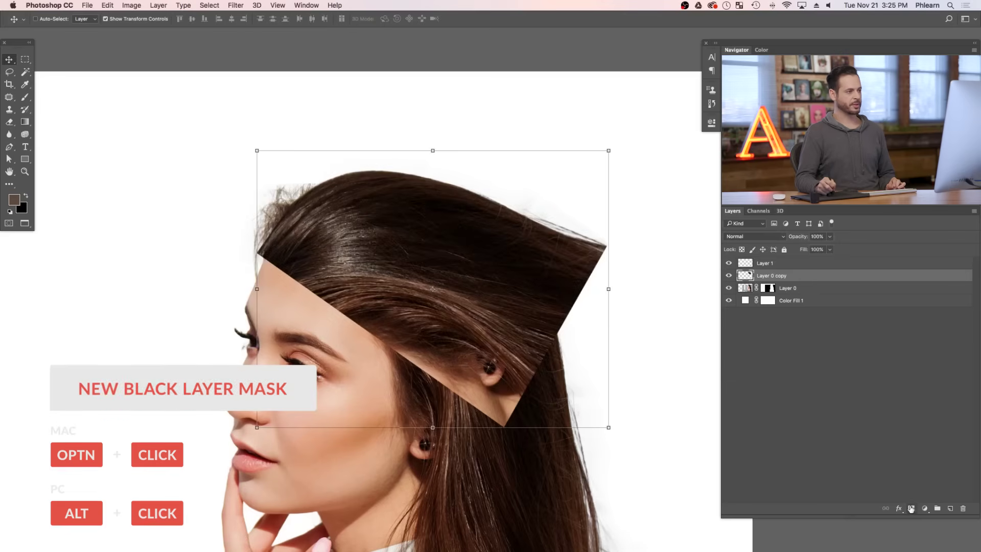
alt+click(911, 509)
key(b)
mouse_move(355, 175)
mouse_down()
mouse_move(376, 180)
mouse_move(334, 188)
mouse_up()
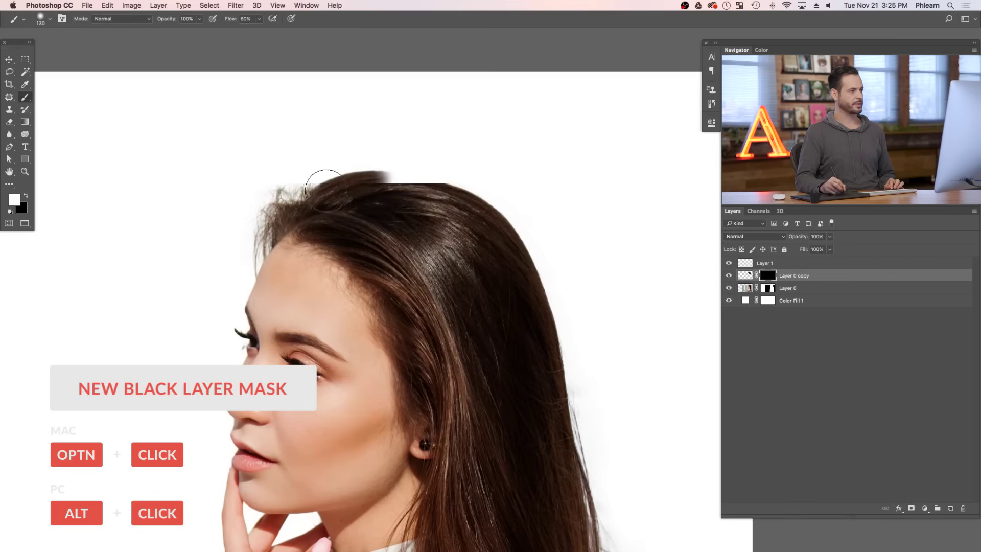
mouse_move(314, 197)
mouse_down()
mouse_move(419, 176)
mouse_move(448, 188)
mouse_up()
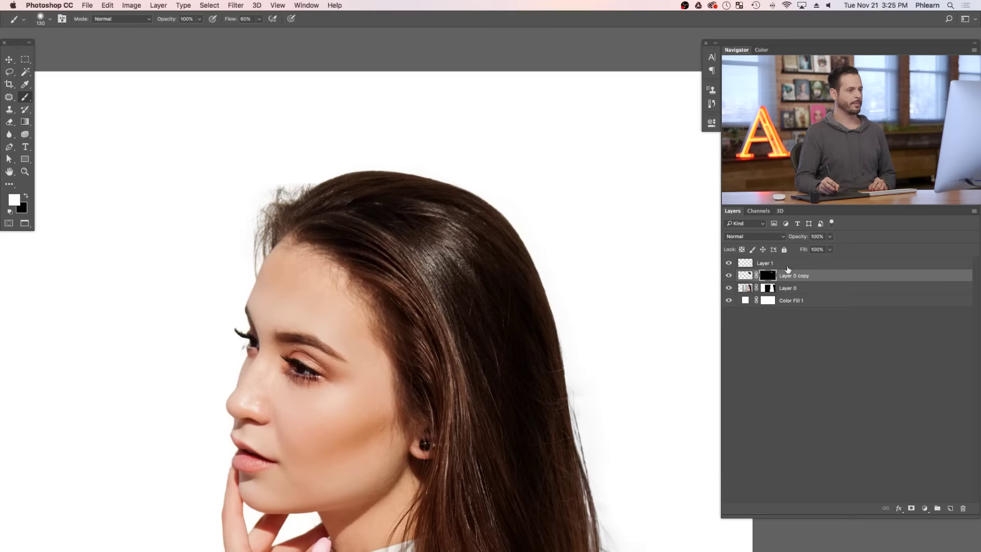
- Clone hair texture over the crown onto a new layer above Layer 0 copy, and check it by toggling the layer
key(alt+shift+super+n)
key(s)
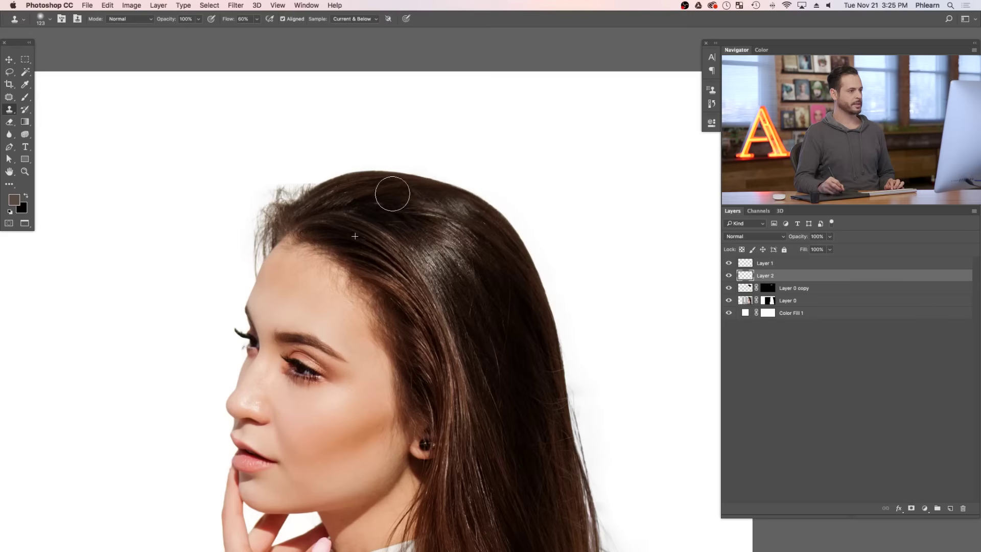
click(728, 276)
click(728, 275)
- Rotate the cloned hair layer by about -18° and shift it to align with the crown's strands
key(super+t)
drag(538, 271, 551, 229)
drag(454, 226, 457, 235)
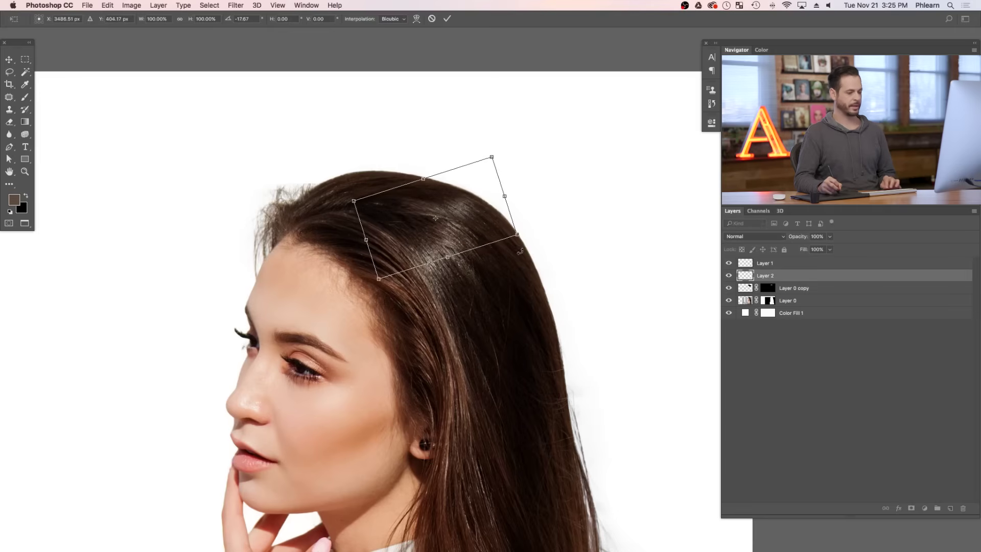
key(Return)
click(729, 276)
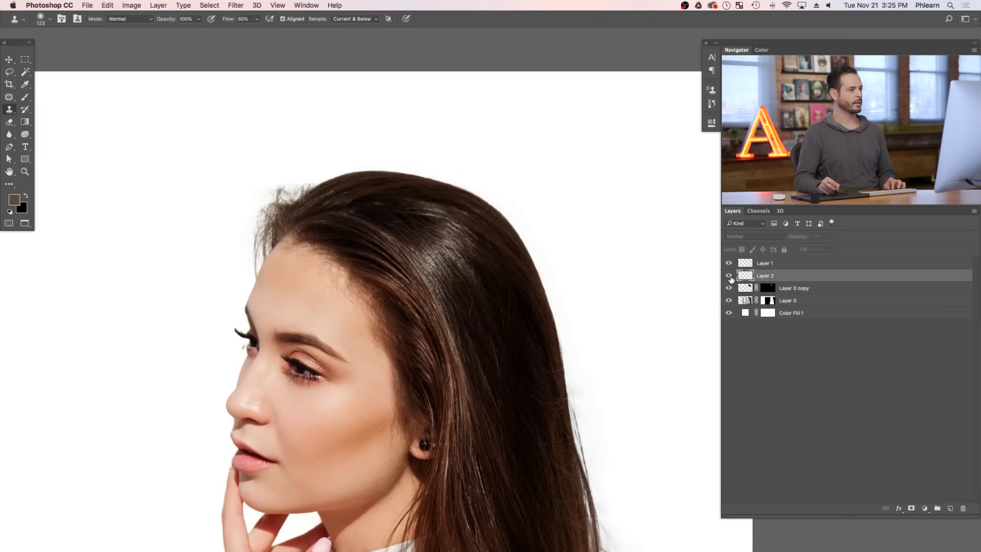
- Compare the crown with the cloned hair layer hidden and shown, and slightly lower that layer's opacity
drag(530, 326, 555, 270)
scroll(556, 273, down, 2)
click(729, 276)
click(729, 276)
drag(790, 238, 788, 238)
drag(514, 233, 525, 190)
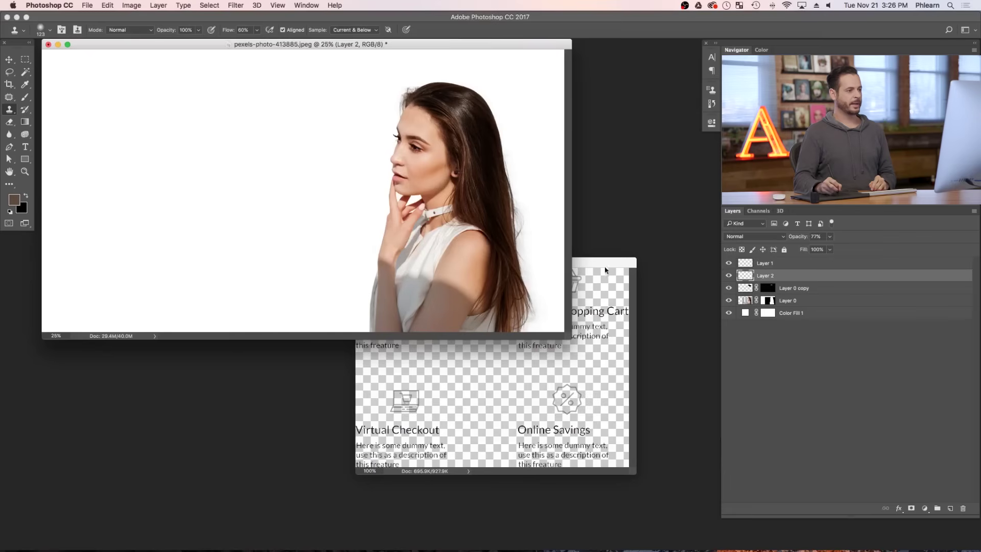
- Try to bring the Ad Copy.png artwork into the woman's document with the Move tool
drag(605, 264, 630, 253)
click(11, 58)
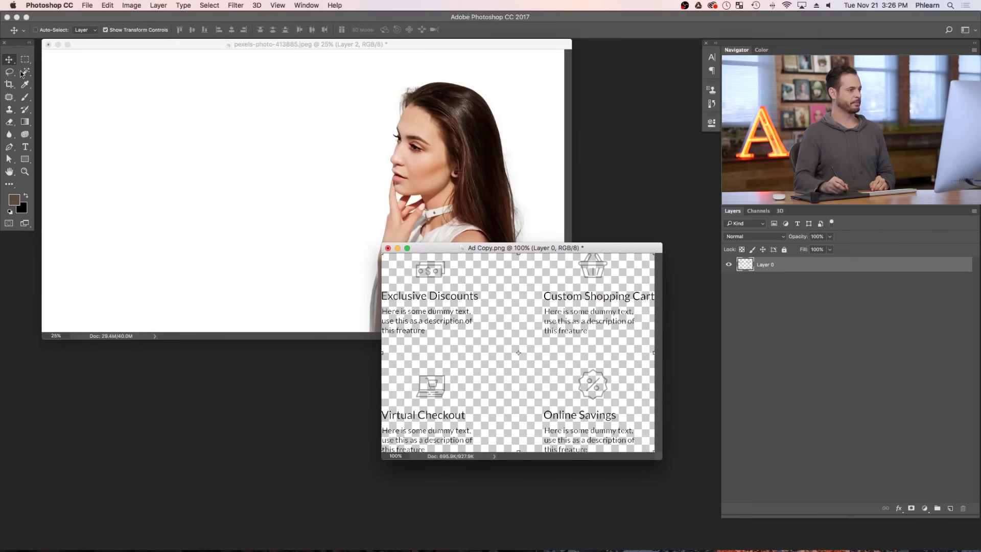
drag(554, 250, 558, 268)
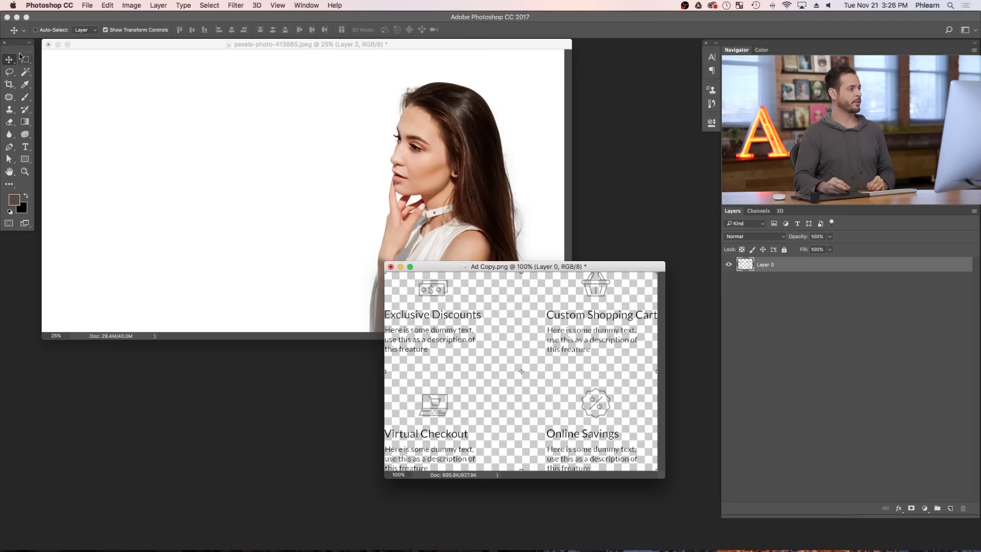
drag(505, 335, 223, 203)
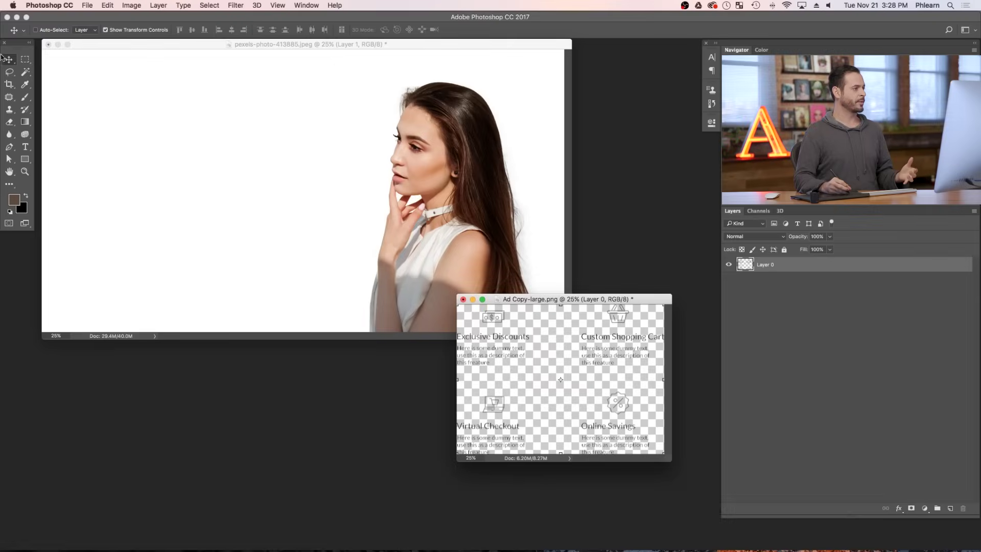
- Copy the Ad Copy-large.png artwork into the woman's document, place it in the empty space before her face, and view it full screen
drag(553, 373, 335, 252)
drag(416, 294, 298, 231)
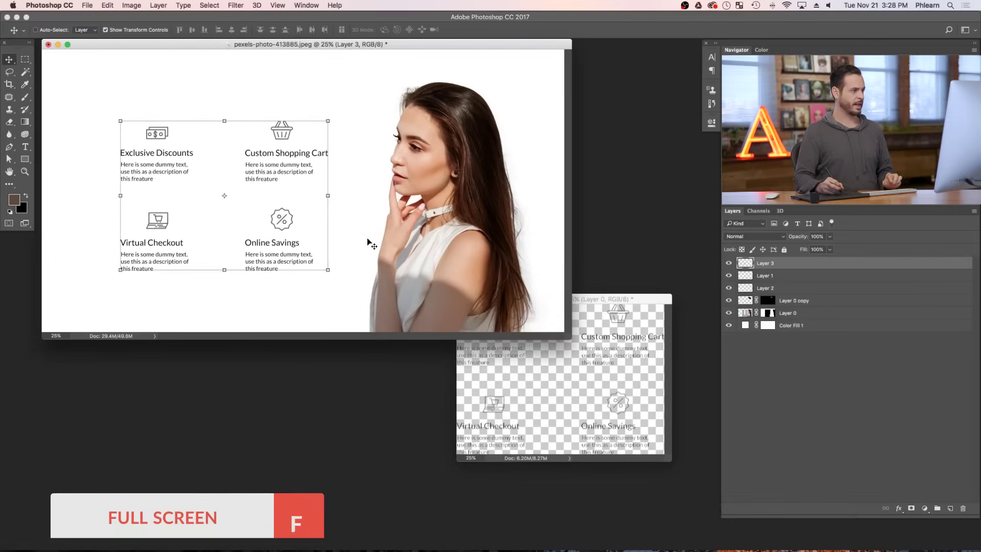
key(f)
- Shift the ad copy over the woman and crop away the empty left part of the canvas to a nearly square format
drag(396, 307, 562, 316)
key(c)
drag(168, 281, 268, 281)
key(Return)
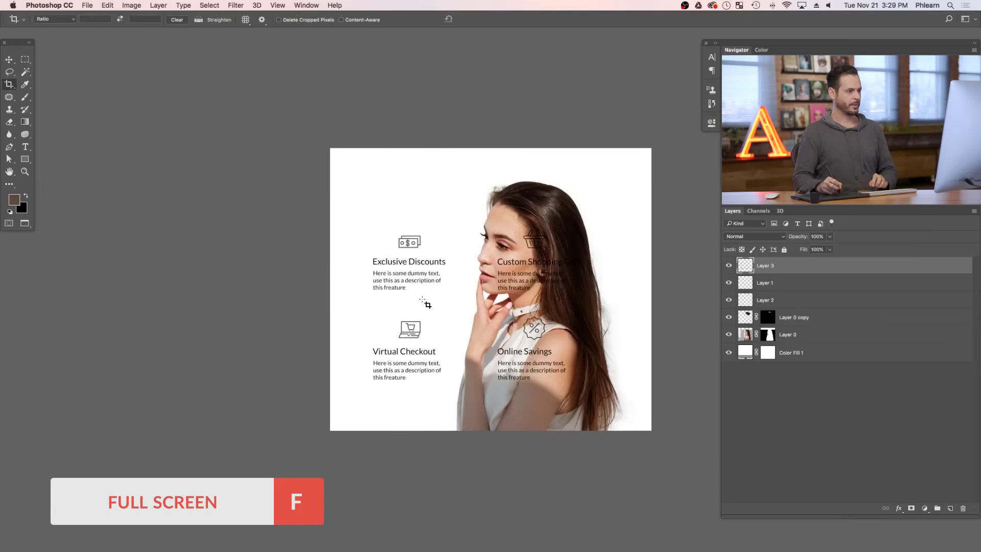
- Check the Color Fill 1 background by toggling it, and extend the canvas leftward with the Crop tool to a wide banner
click(728, 353)
click(728, 353)
click(728, 353)
click(728, 353)
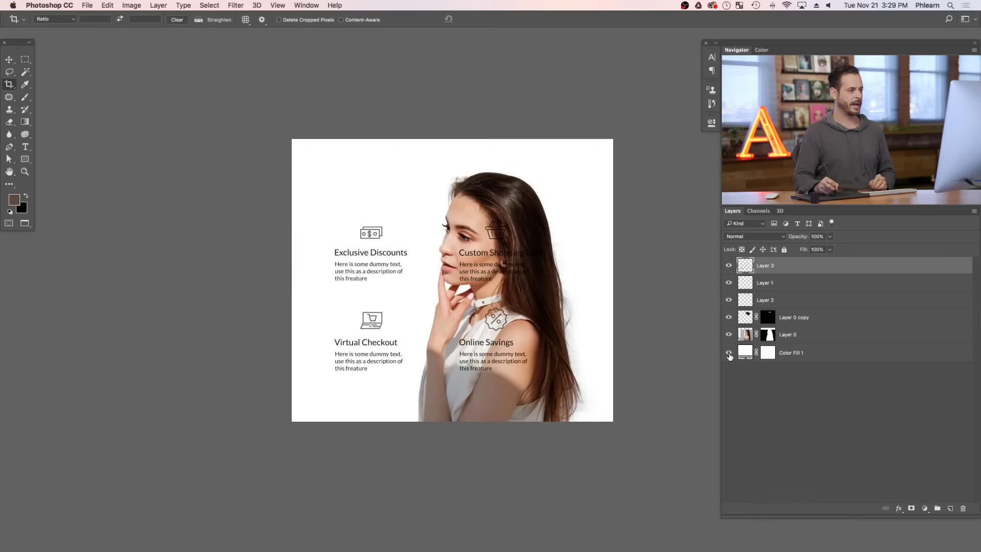
click(309, 297)
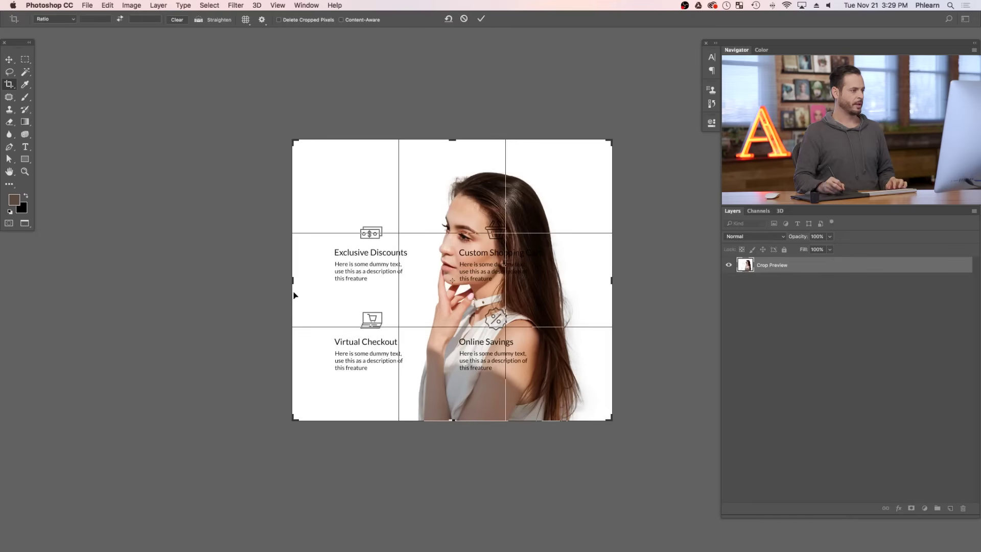
drag(291, 284, 187, 275)
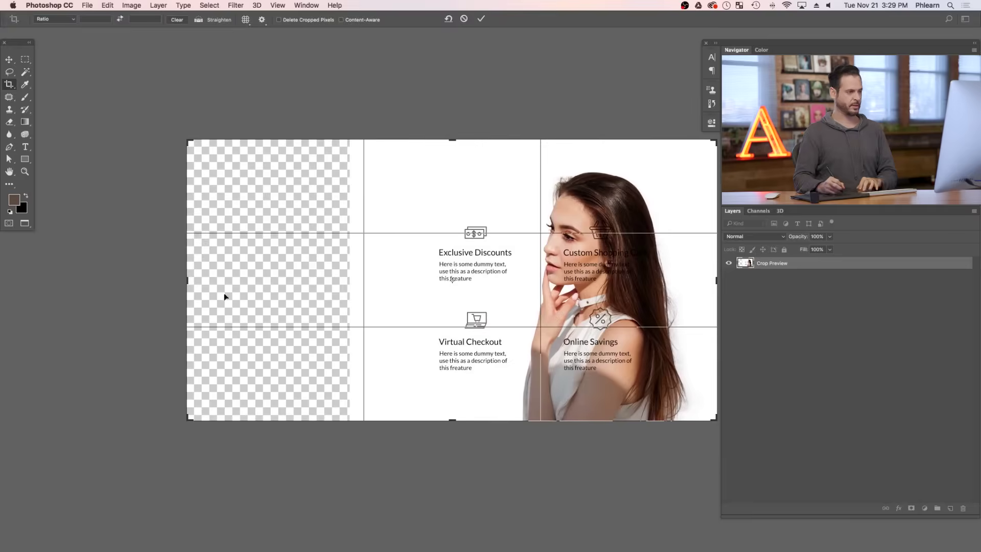
key(Return)
- Move the ad copy off the woman into the white space in front of her face
key(v)
drag(560, 342, 358, 320)
scroll(368, 319, right, 5)
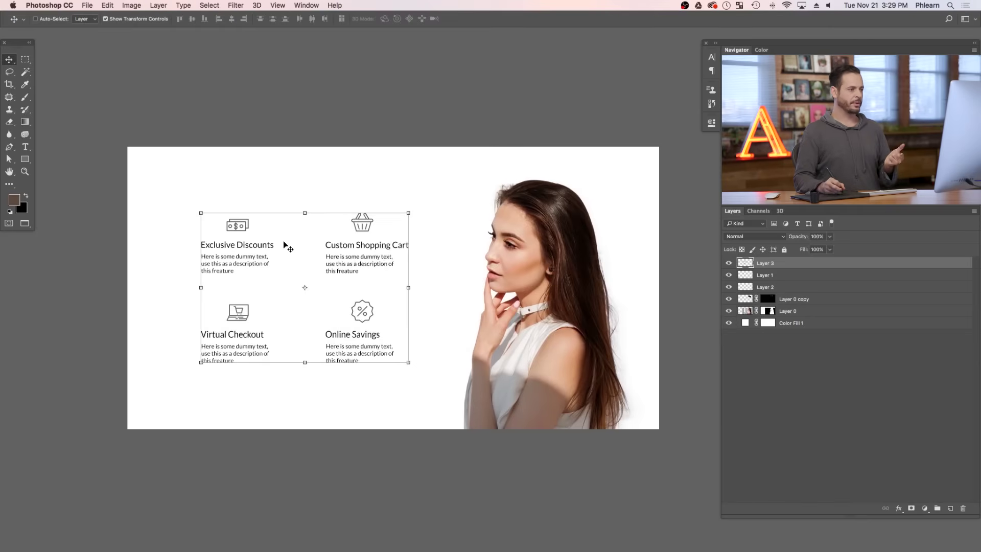
- Set the area surrounding the canvas to the custom color white, ffffff
right_click(145, 80)
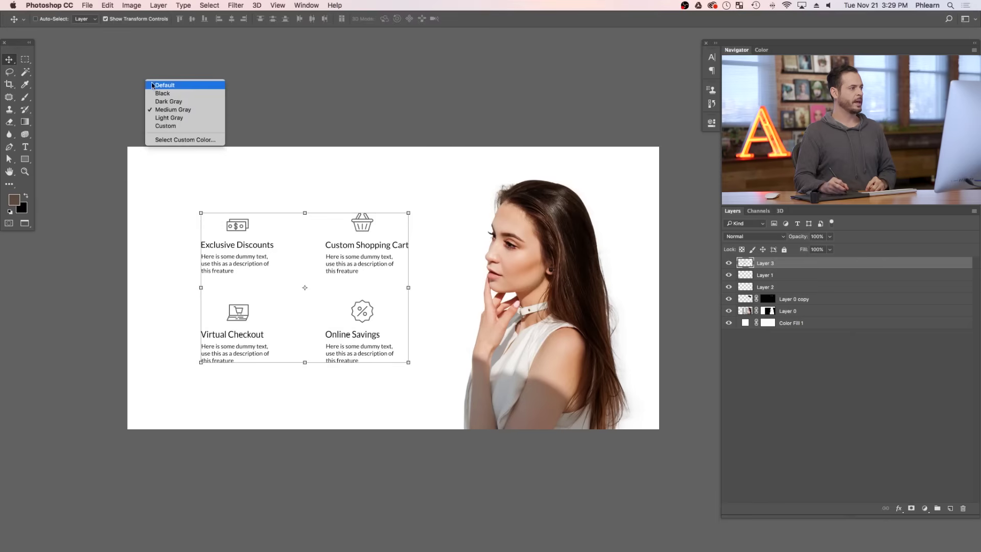
click(194, 139)
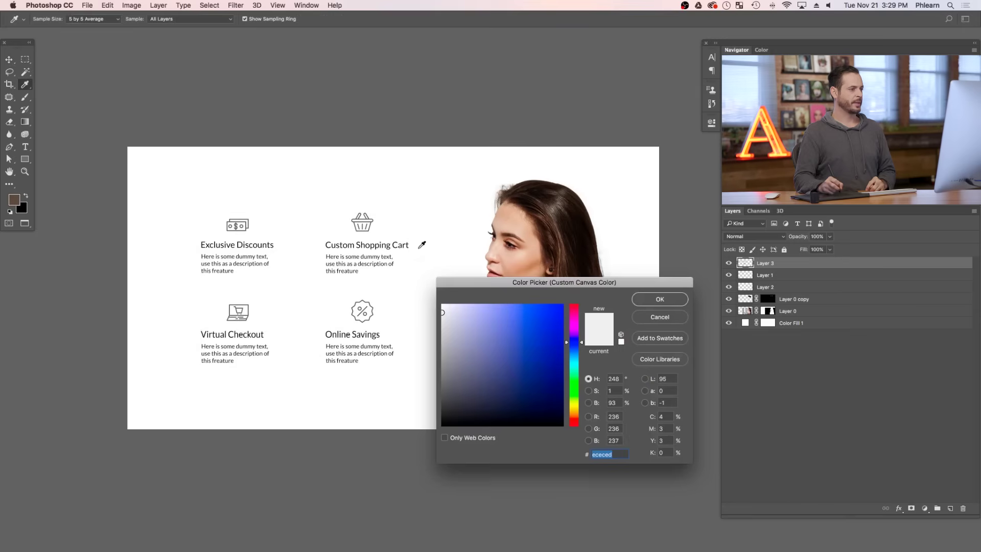
mouse_move(488, 282)
mouse_down()
mouse_move(413, 136)
mouse_move(315, 121)
mouse_up()
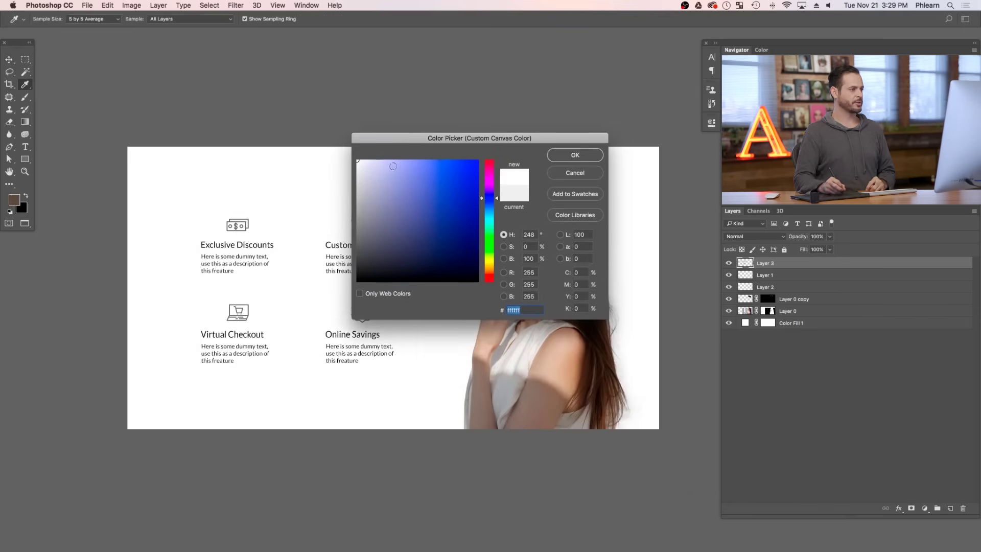
click(575, 155)
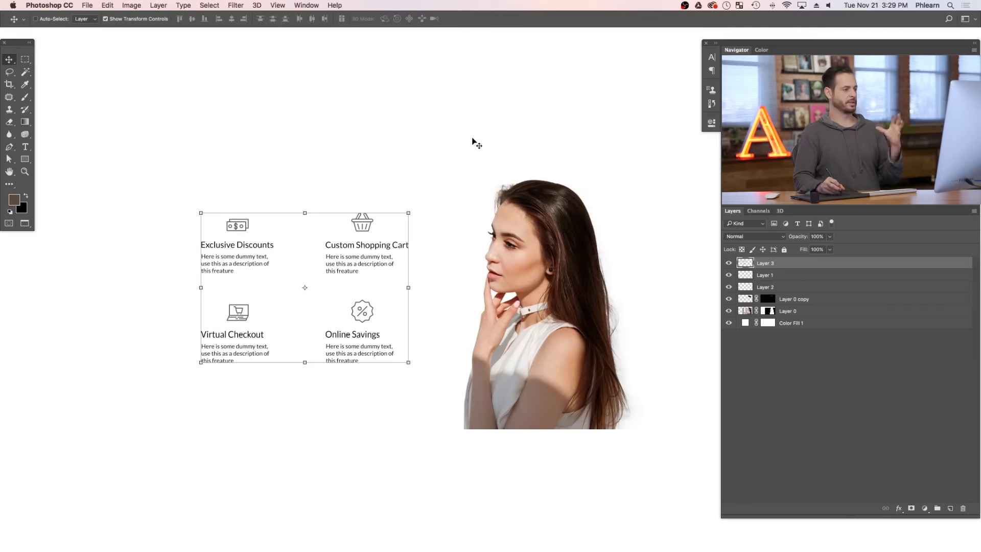
- Change the area surrounding the canvas to Light Gray
right_click(444, 65)
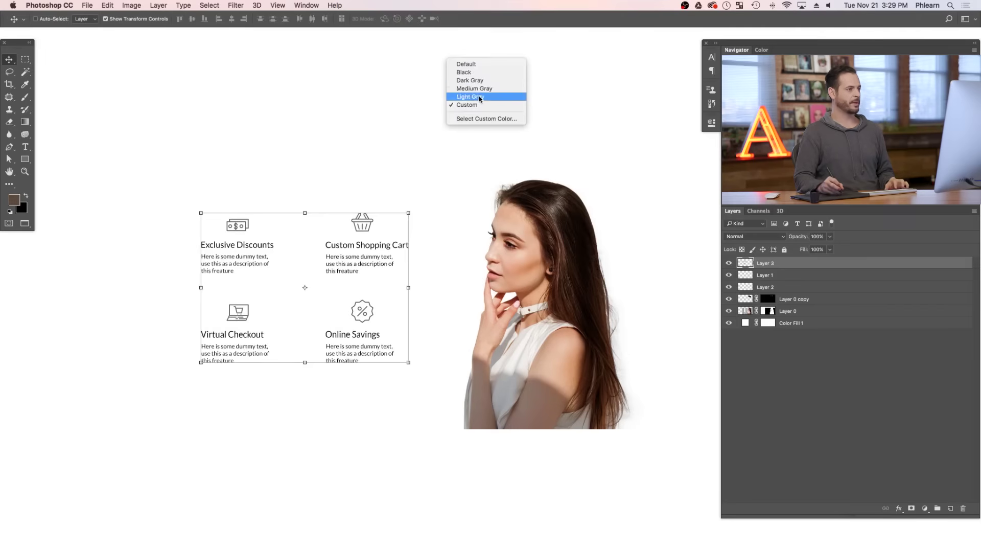
click(485, 99)
drag(603, 302, 538, 315)
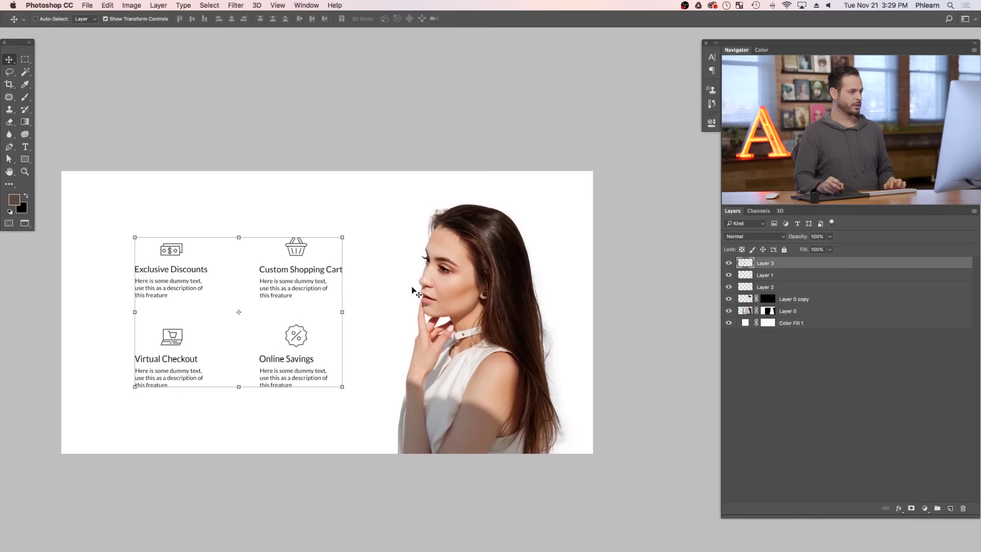
- Shift the ad copy over the woman and recrop the canvas to a tall vertical banner with empty space above her head
drag(312, 320, 513, 327)
key(c)
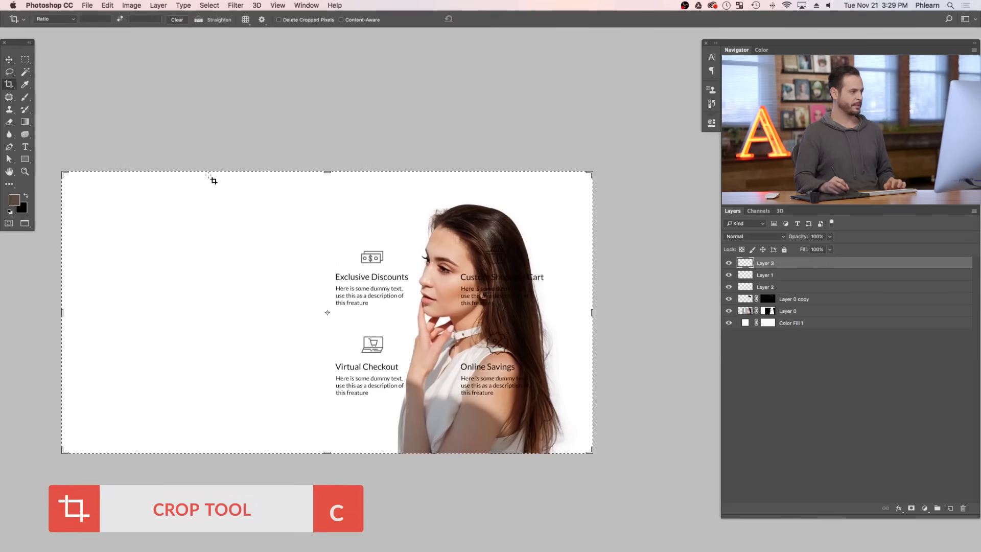
drag(67, 170, 187, 72)
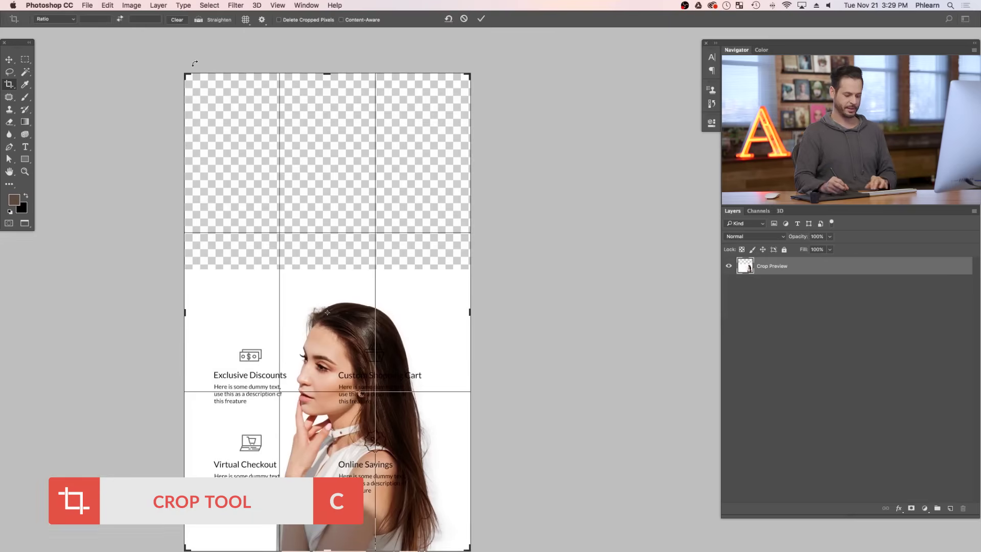
key(Return)
key(Return)
- Move the ad copy into the white space above the woman's head, roughly centered across the vertical banner
key(v)
drag(475, 355, 493, 144)
drag(542, 267, 446, 258)
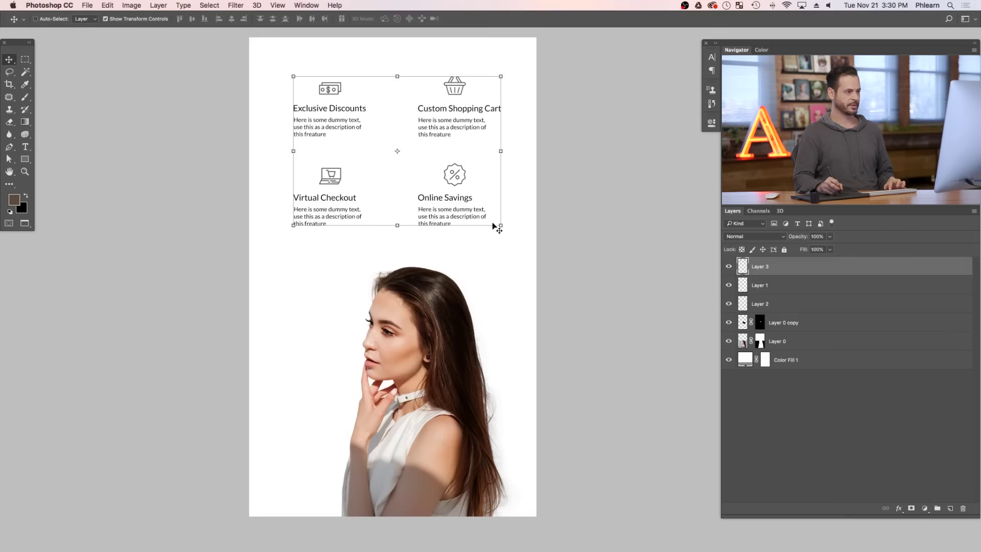
drag(423, 185, 435, 186)
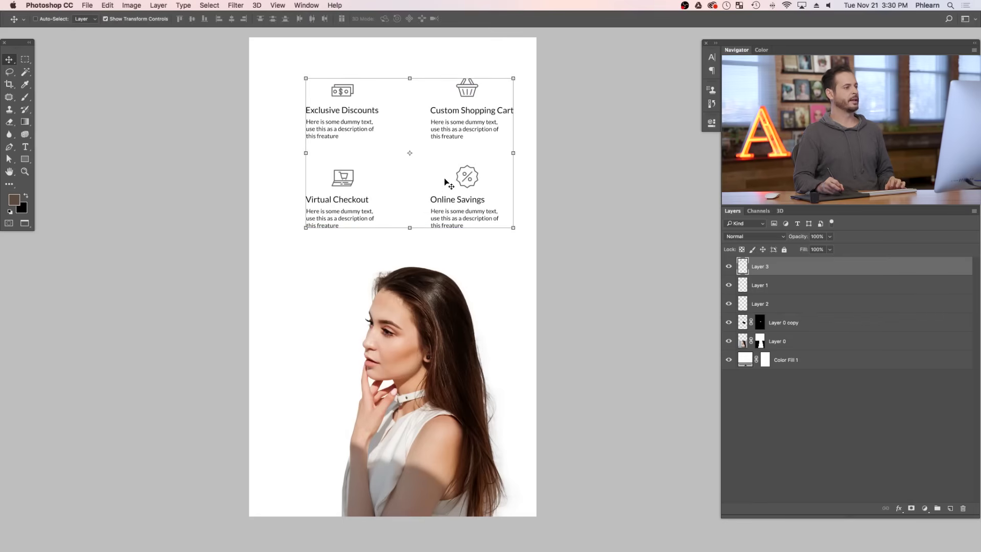
drag(438, 186, 438, 188)
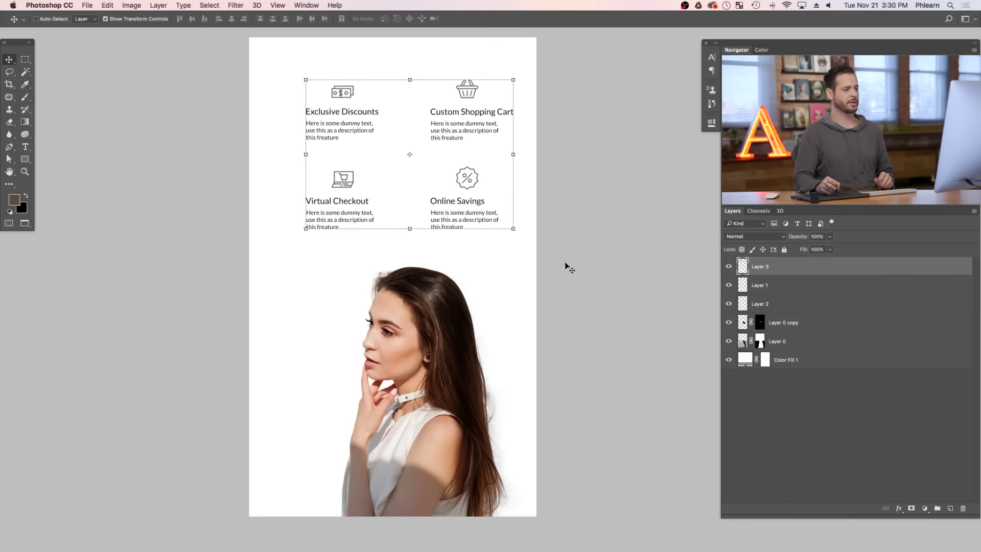
- Check Layer 0 by toggling its visibility, and combine Layer 0, Layer 0 copy and Layer 2 into one Smart Object
click(728, 341)
click(729, 341)
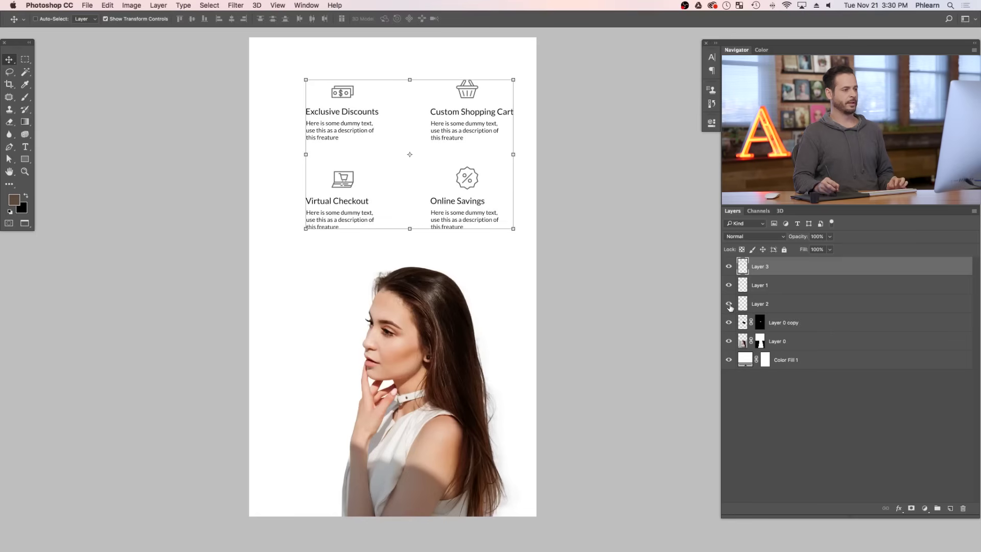
click(789, 310)
click(790, 340)
click(790, 321)
click(792, 342)
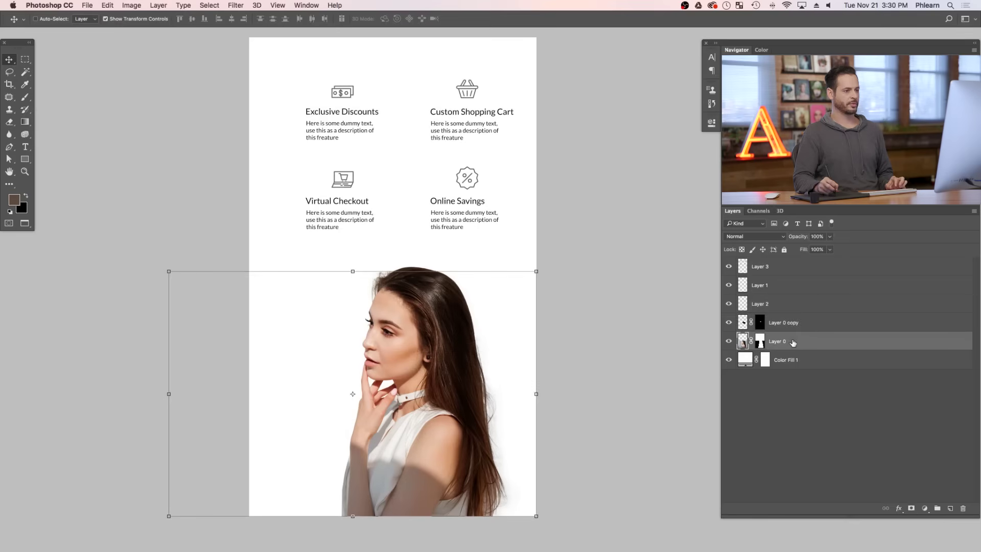
super+click(794, 323)
super+click(794, 305)
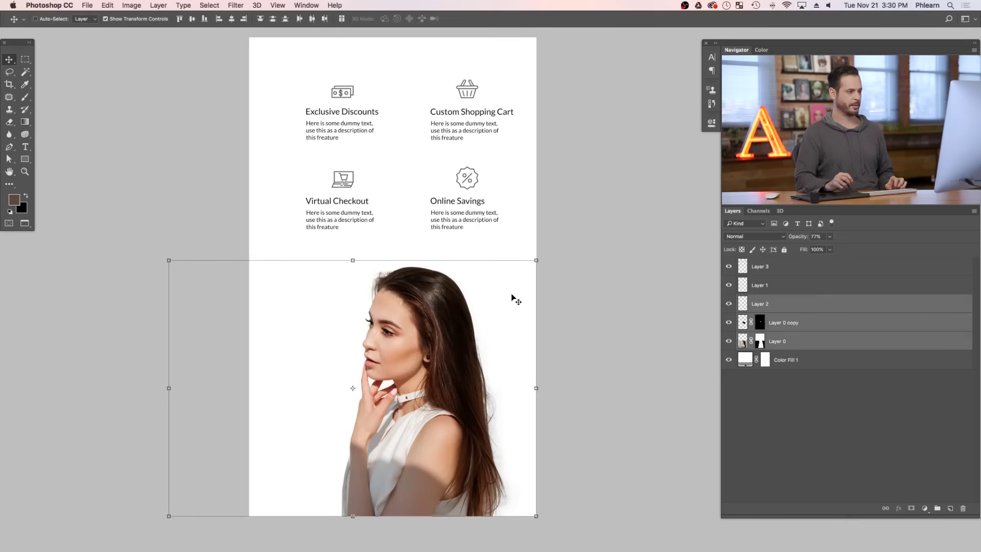
key(F2)
- Reposition the combined woman layer beneath the ad copy, toggling Layer 3 off and on to identify its content
mouse_move(474, 406)
mouse_down()
mouse_move(456, 414)
mouse_move(467, 416)
mouse_up()
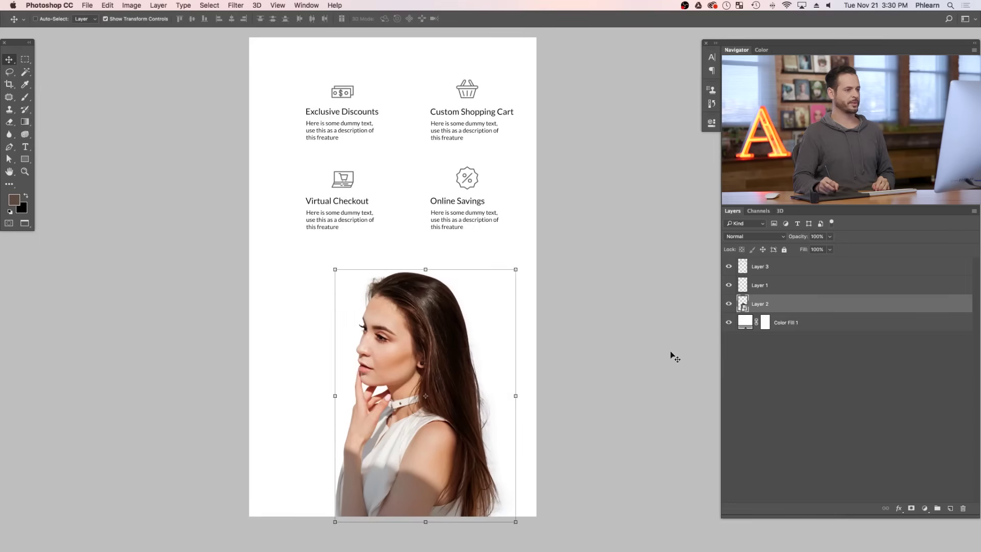
click(728, 266)
click(728, 267)
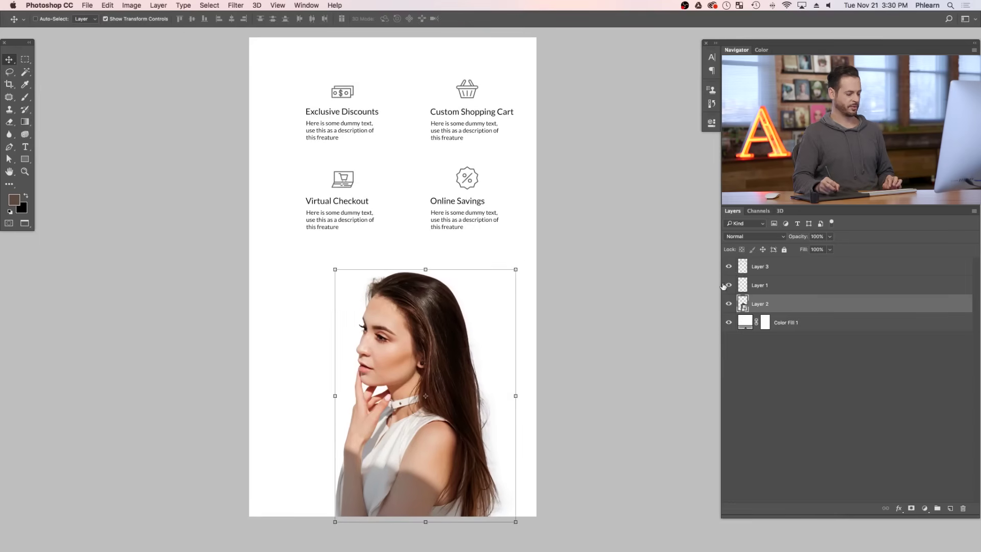
drag(439, 402, 524, 407)
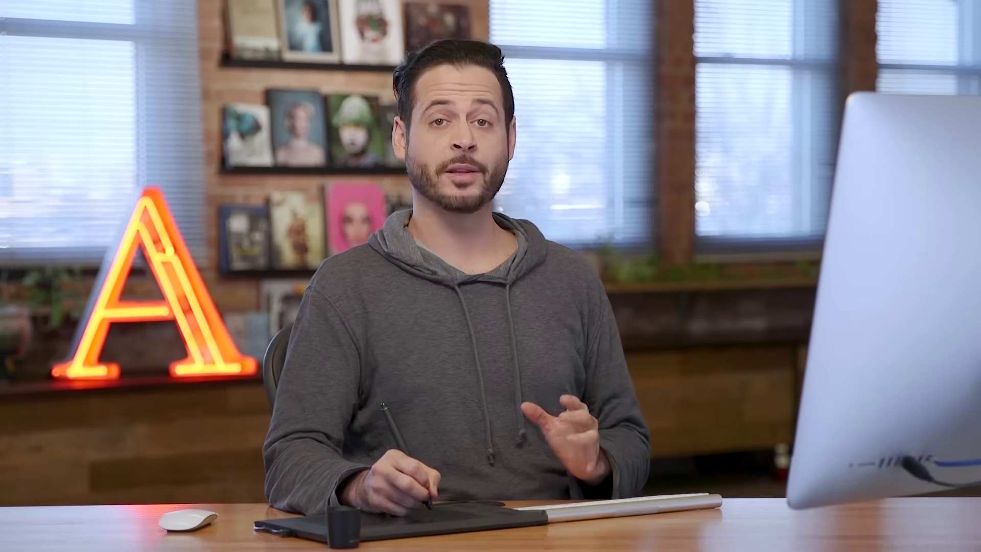